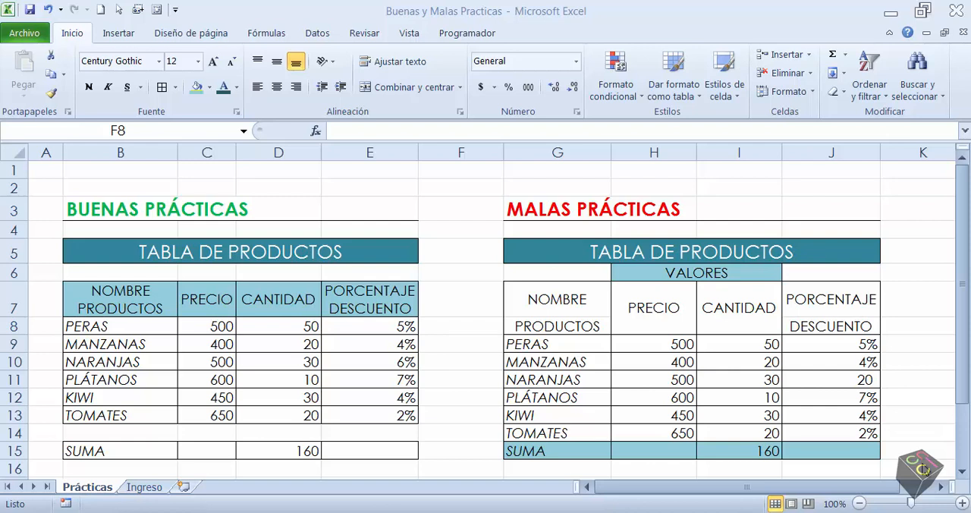
Examine the VALORES subheading and the TABLA DE PRODUCTOS title directly above the MALAS PRÁCTICAS table
{"action": "left_click", "coordinate": [313, 188]}
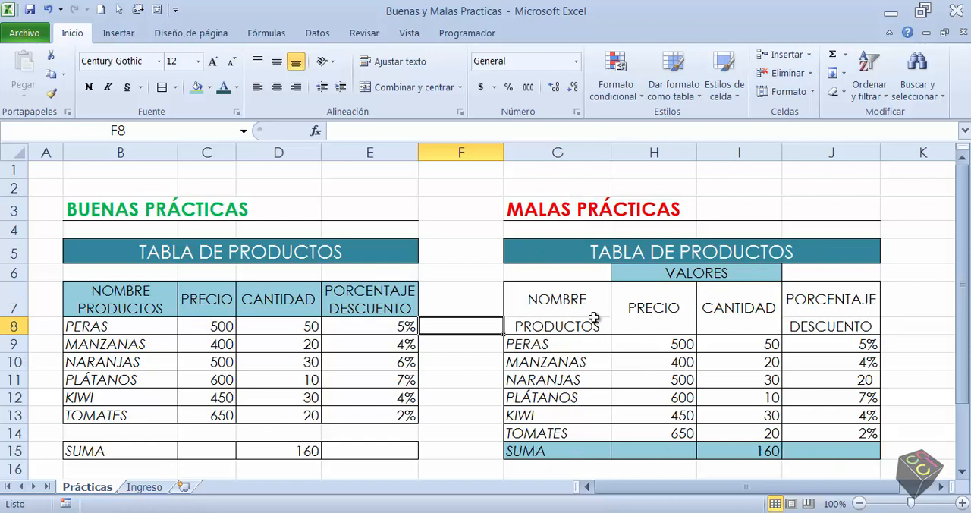
{"action": "left_click", "coordinate": [636, 275]}
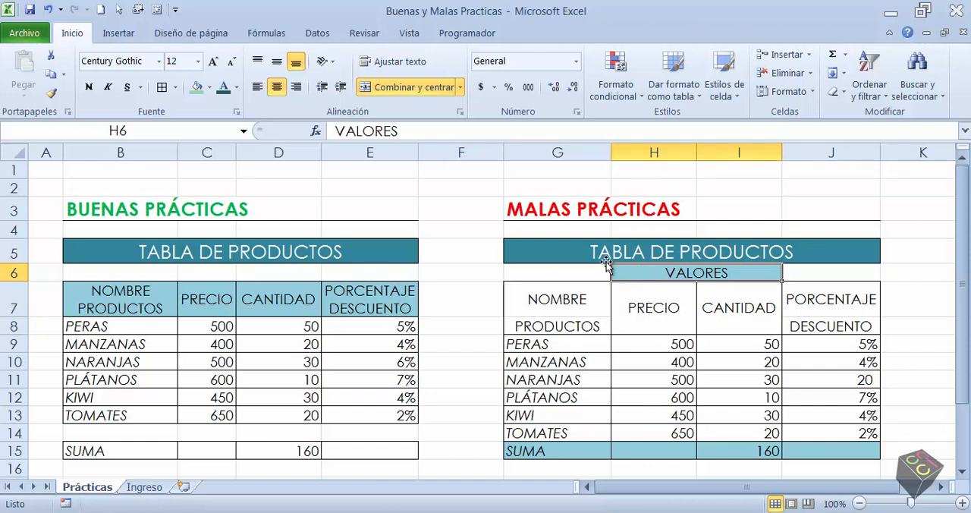
{"action": "left_click", "coordinate": [531, 251]}
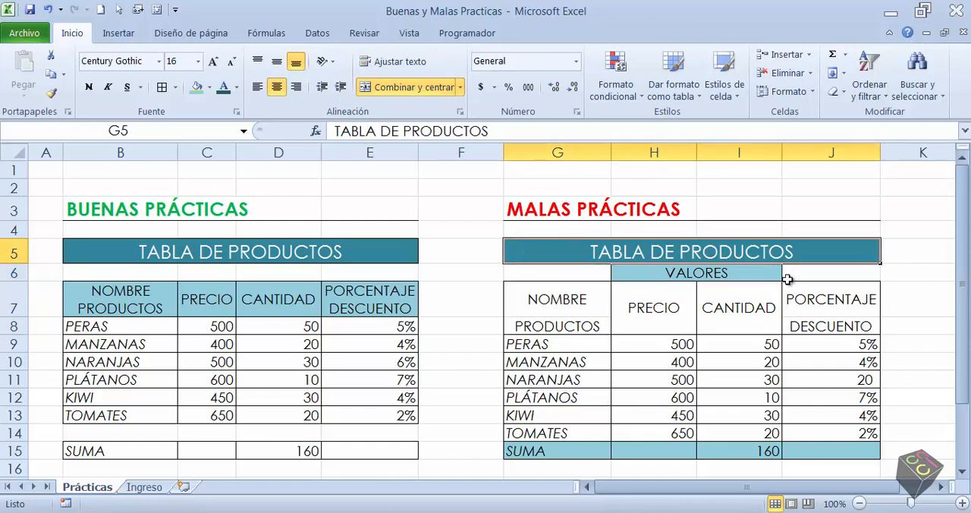
{"action": "left_click", "coordinate": [454, 344]}
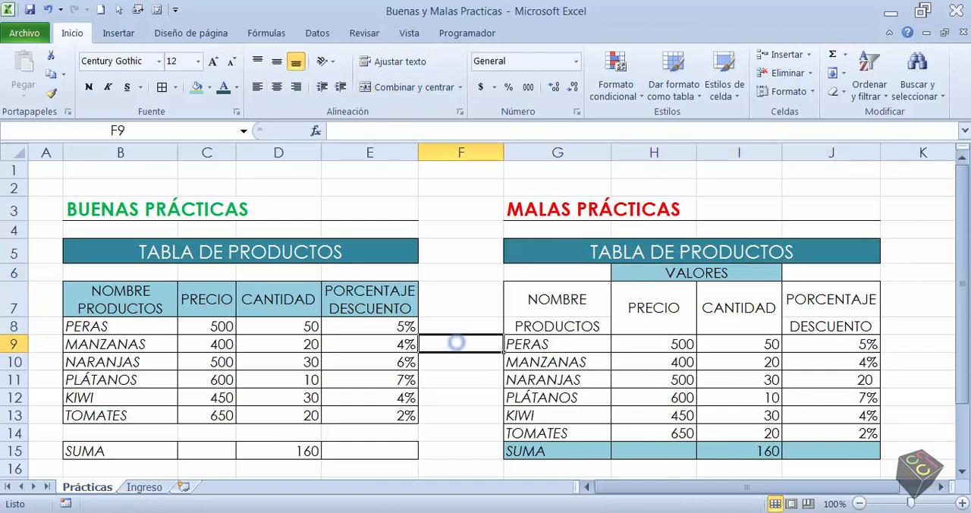
Select the whole contiguous data region of the BUENAS PRÁCTICAS table, starting from a cell inside it
{"action": "left_click", "coordinate": [282, 363]}
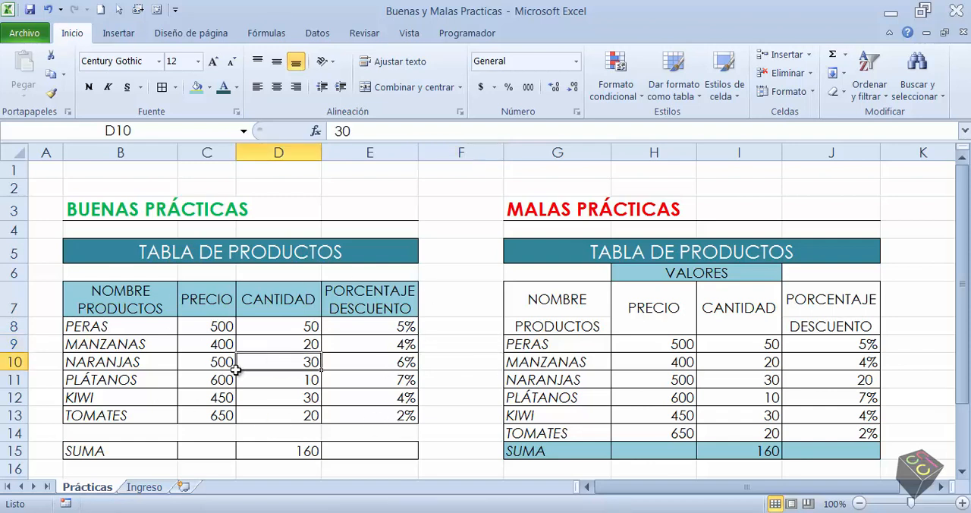
{"action": "left_click", "coordinate": [144, 302]}
{"action": "left_click", "coordinate": [289, 330]}
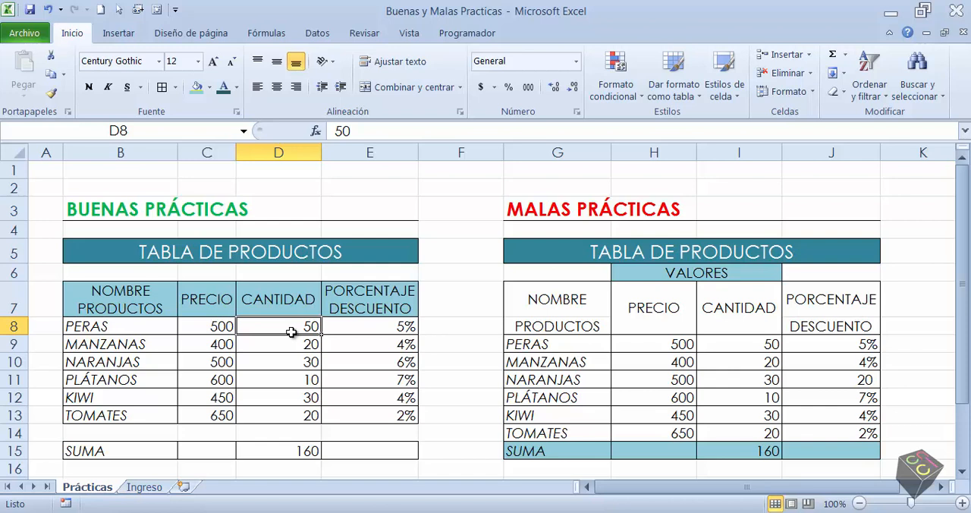
{"action": "key", "text": "ctrl+a"}
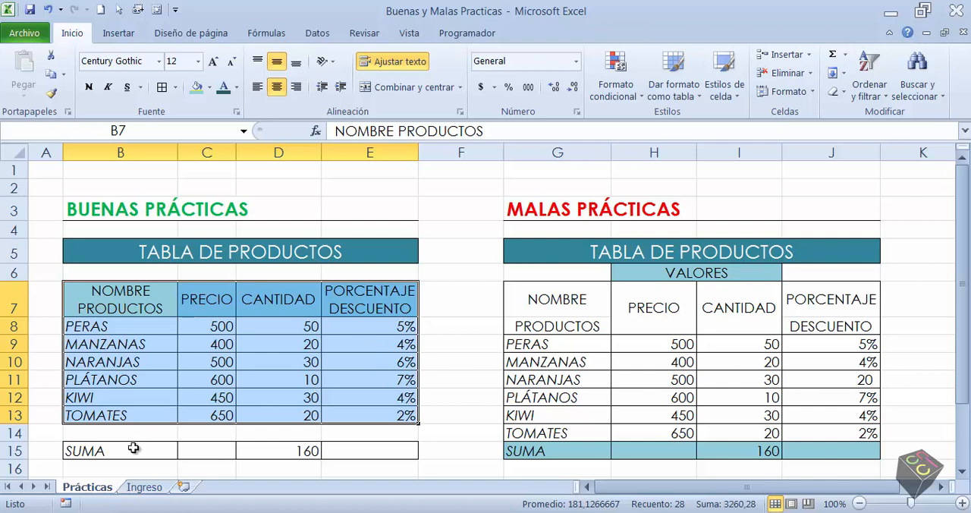
Select the whole contiguous data region of the MALAS PRÁCTICAS table from the PERAS price, then clear the selection
{"action": "left_click", "coordinate": [680, 343]}
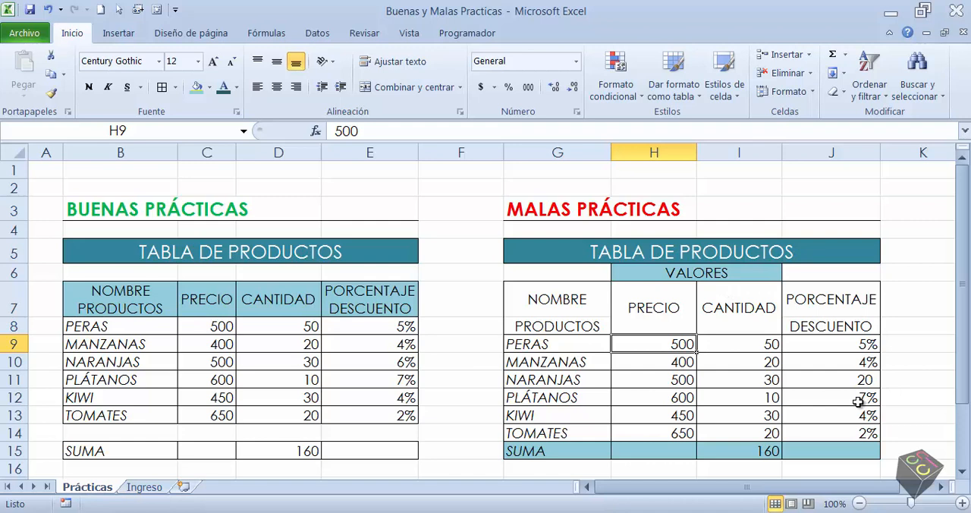
{"action": "key", "text": "ctrl+a"}
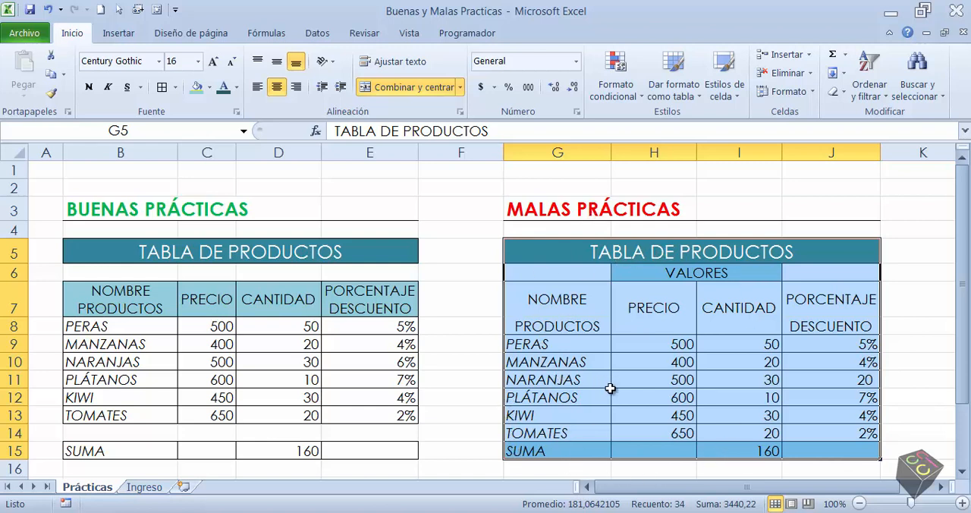
{"action": "left_click", "coordinate": [624, 379]}
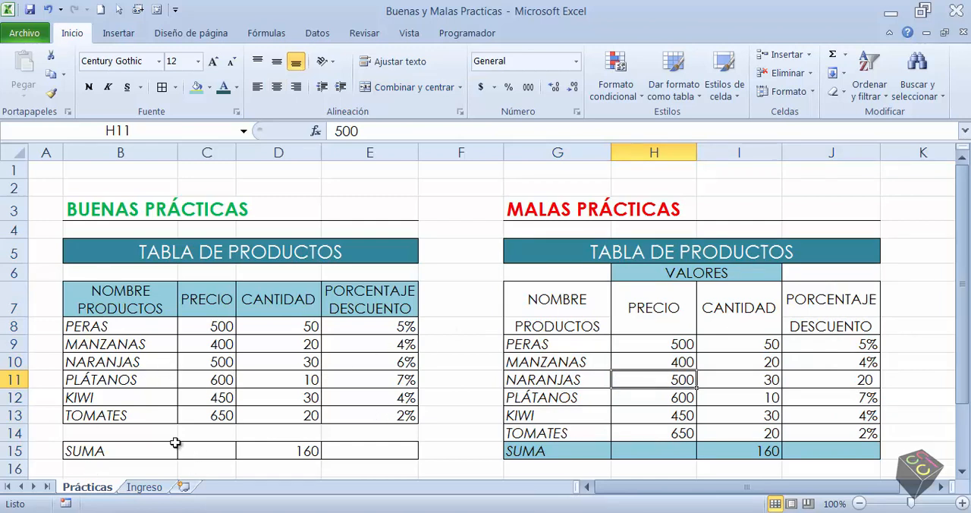
Jump from the product name header to the end of its column's continuous data in both product tables
{"action": "left_click", "coordinate": [125, 294]}
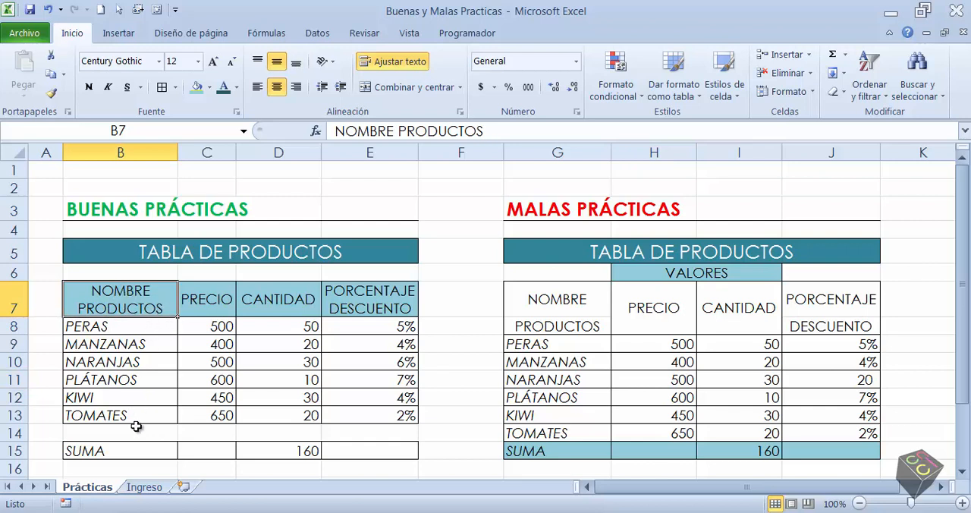
{"action": "double_click", "coordinate": [120, 315]}
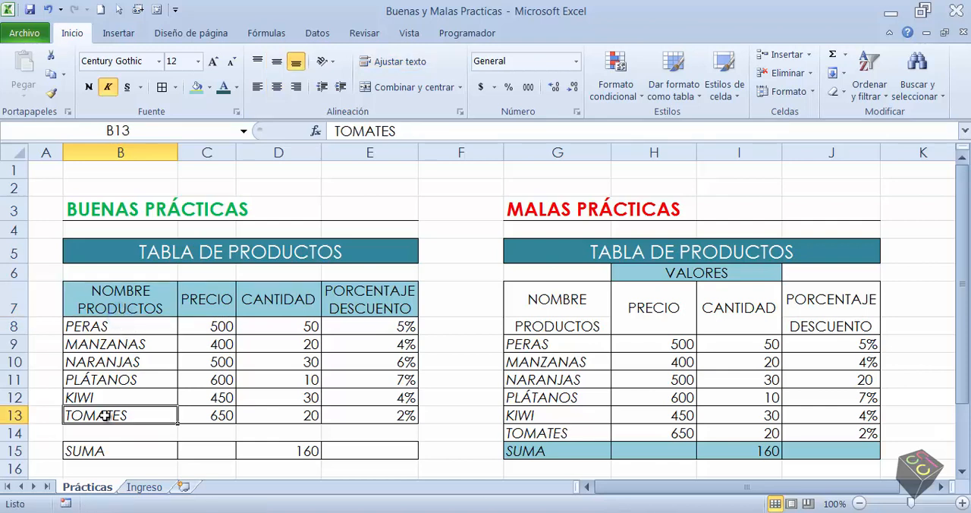
{"action": "left_click", "coordinate": [519, 305]}
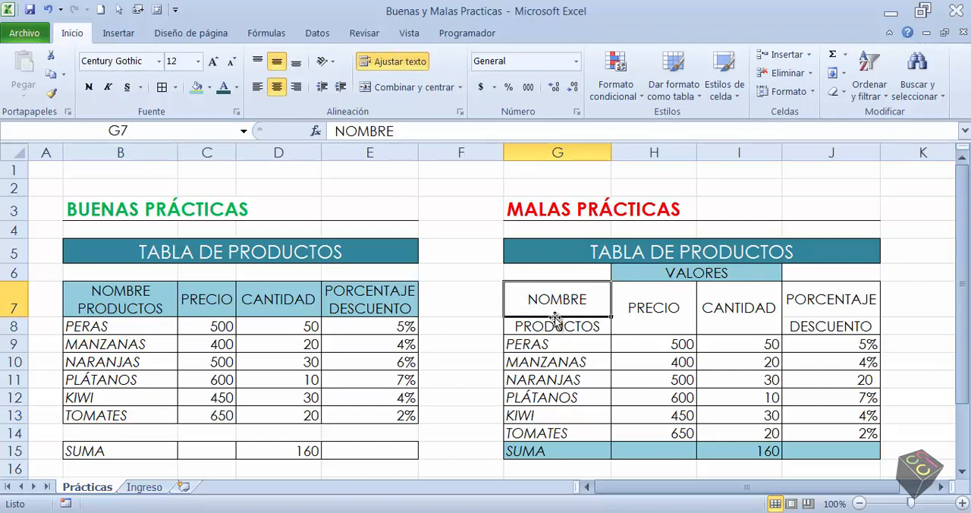
{"action": "double_click", "coordinate": [556, 316]}
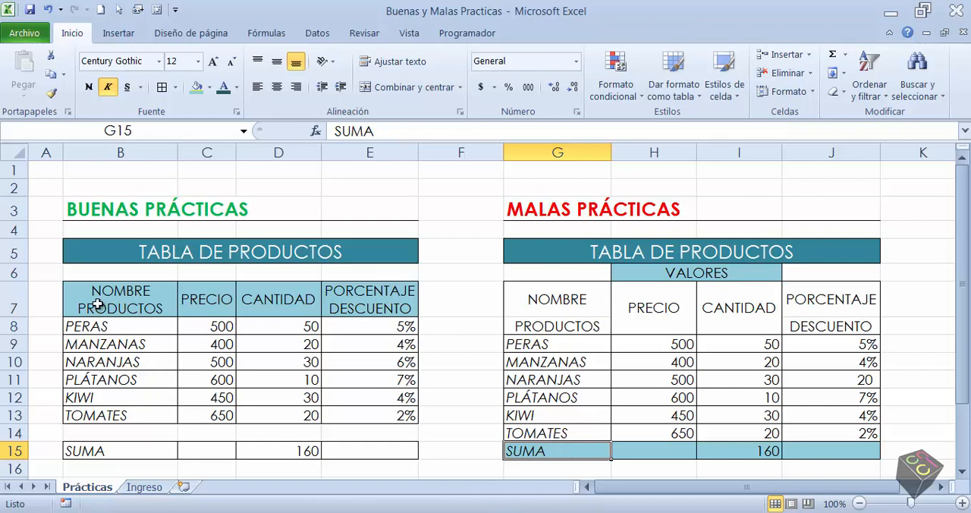
Extend the selection from PERAS to the end of the continuous product column in each table, then deselect
{"action": "left_click", "coordinate": [120, 327]}
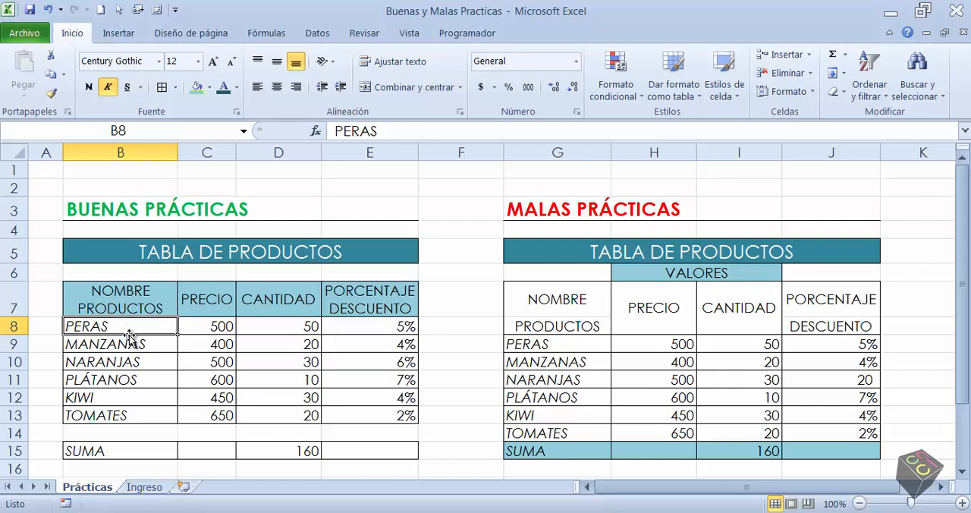
{"action": "key", "text": "ctrl+shift+Down"}
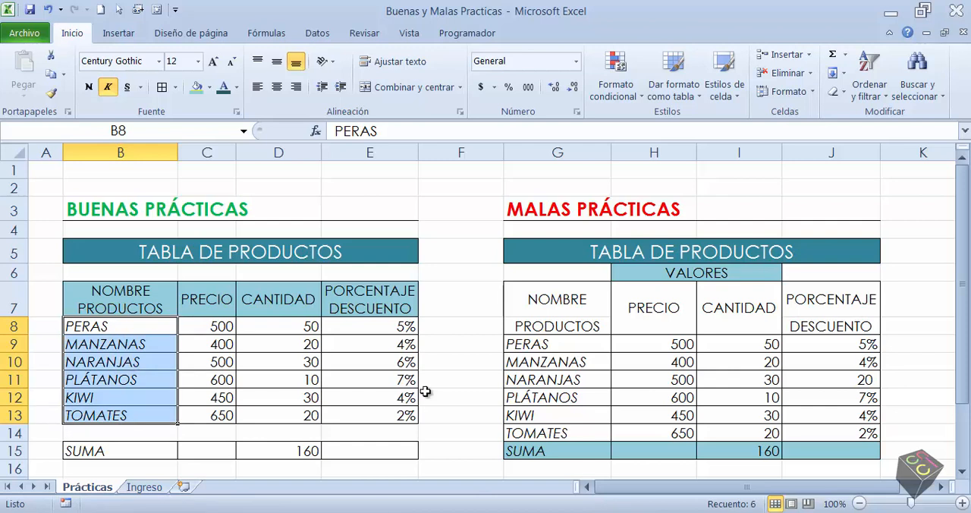
{"action": "left_click", "coordinate": [528, 343]}
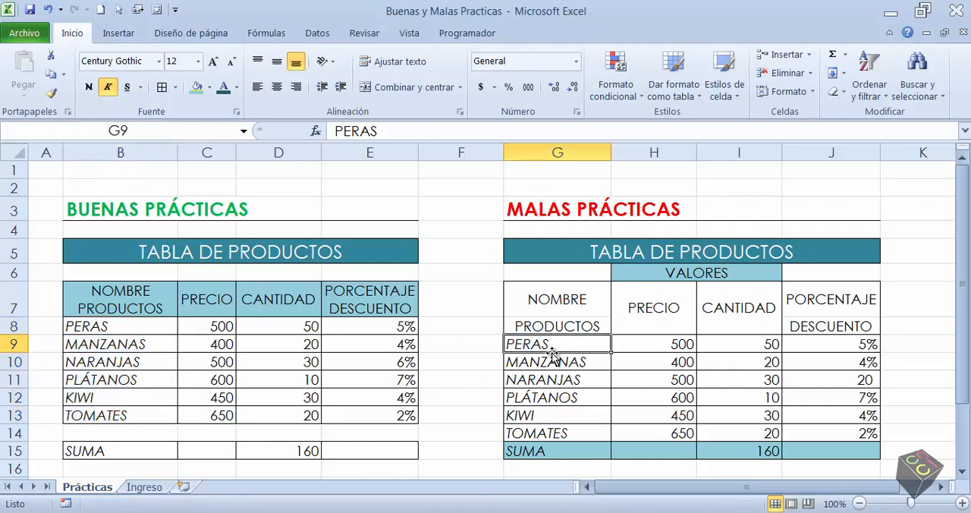
{"action": "left_click_drag", "start_coordinate": [553, 352], "coordinate": [556, 451]}
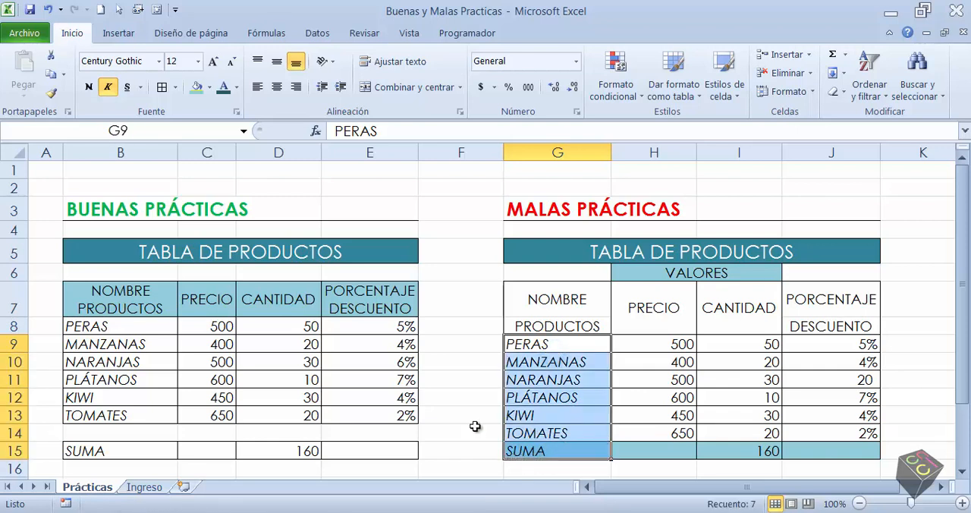
{"action": "left_click", "coordinate": [471, 403]}
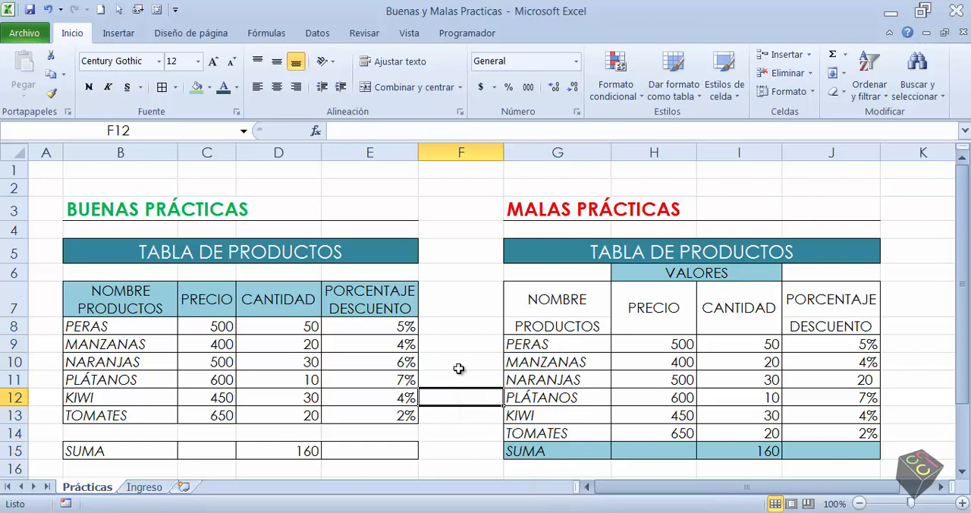
Compare the headers in B7:E7 with the NOMBRE PRODUCTOS and PORCENTAJE DESCUENTO headers in rows 7 and 8 of the MALAS PRÁCTICAS table
{"action": "left_click_drag", "start_coordinate": [158, 311], "coordinate": [402, 301]}
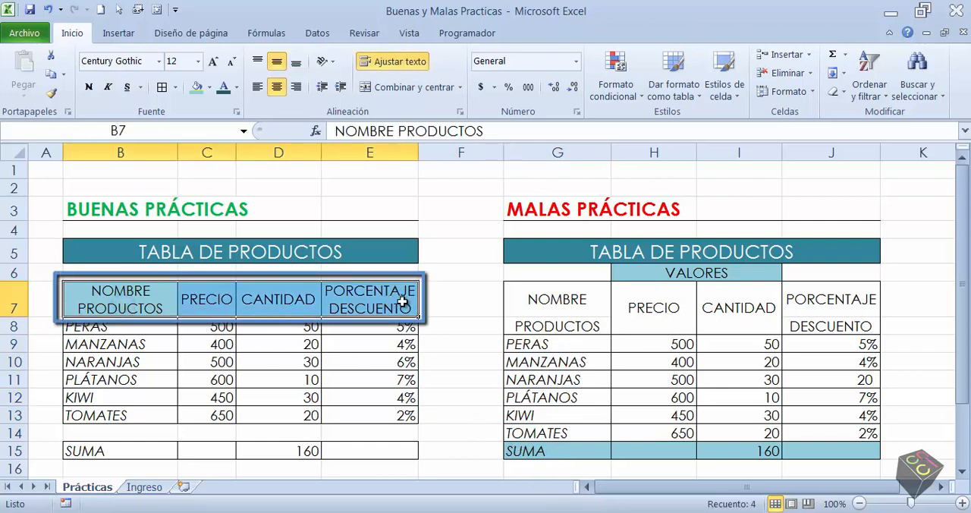
{"action": "left_click", "coordinate": [138, 309]}
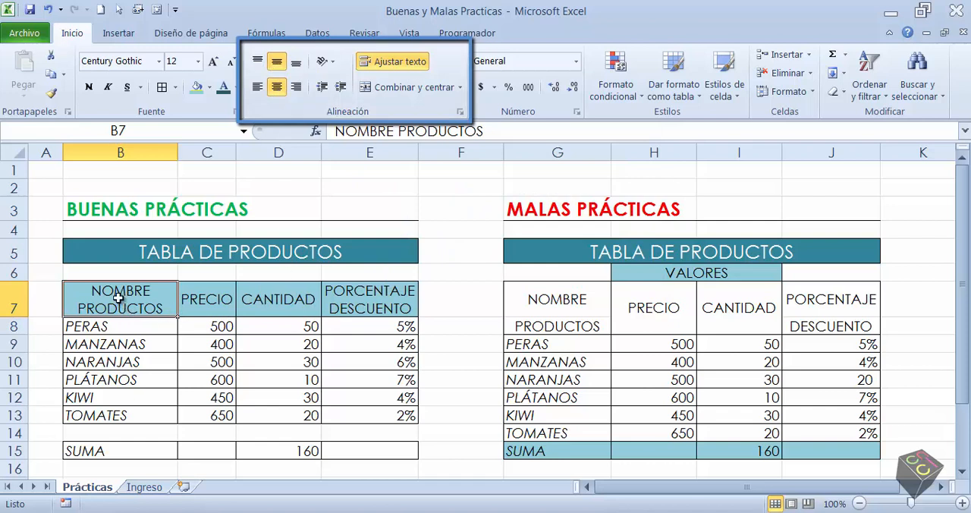
{"action": "left_click", "coordinate": [560, 307]}
{"action": "left_click", "coordinate": [569, 326]}
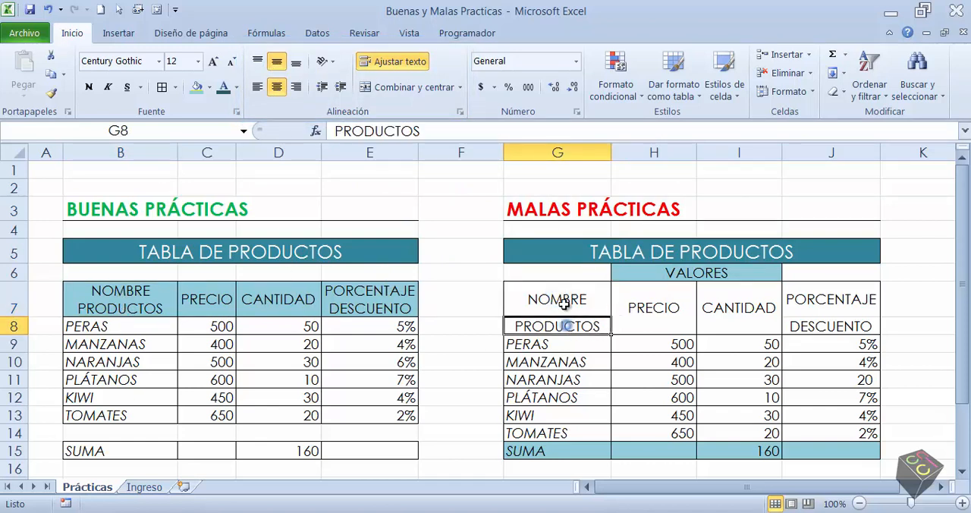
{"action": "left_click", "coordinate": [568, 301]}
{"action": "left_click", "coordinate": [569, 326]}
{"action": "left_click", "coordinate": [568, 302]}
{"action": "left_click", "coordinate": [562, 326]}
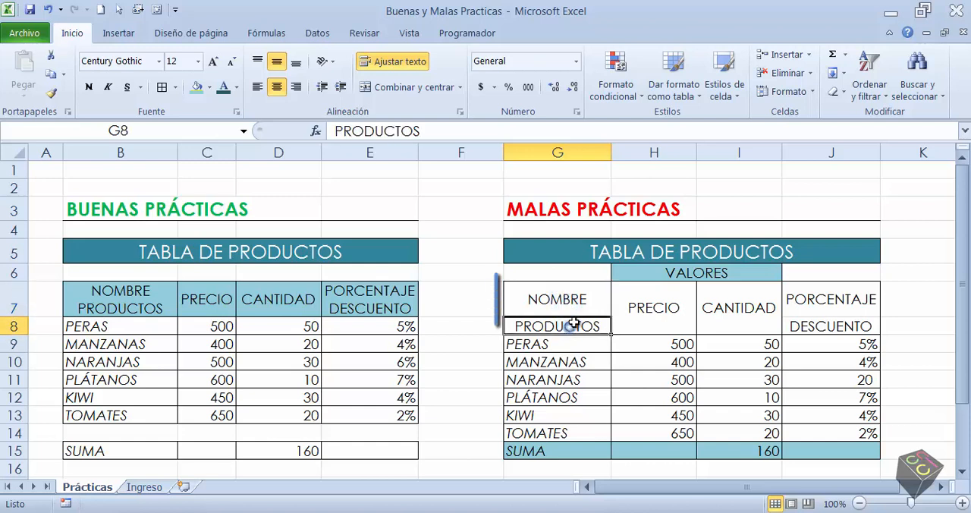
{"action": "left_click", "coordinate": [575, 304]}
{"action": "left_click", "coordinate": [561, 326]}
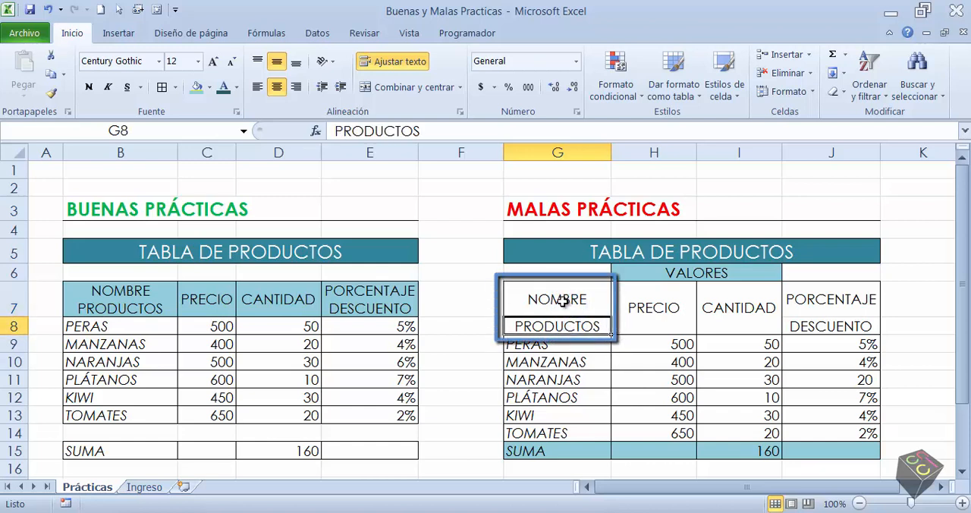
{"action": "left_click", "coordinate": [567, 301]}
{"action": "left_click", "coordinate": [568, 325]}
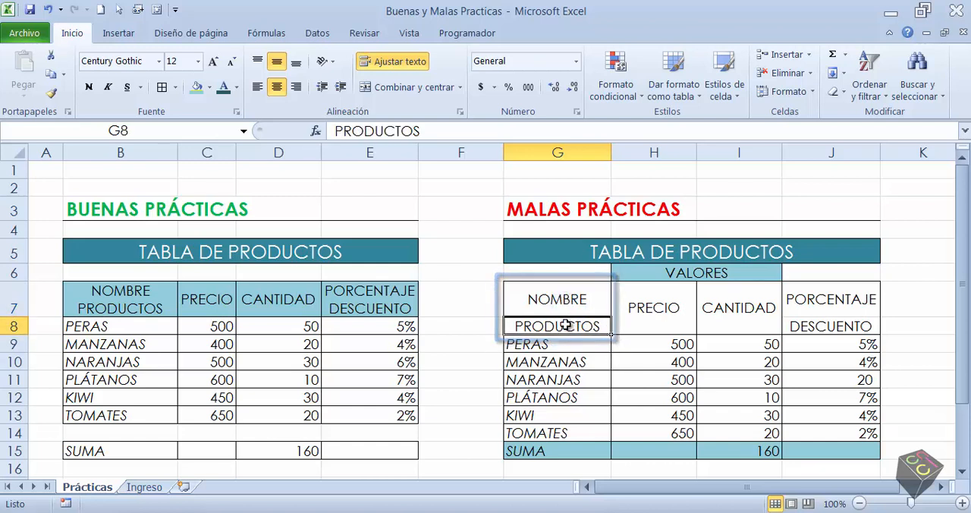
{"action": "left_click", "coordinate": [852, 301]}
{"action": "left_click", "coordinate": [853, 324]}
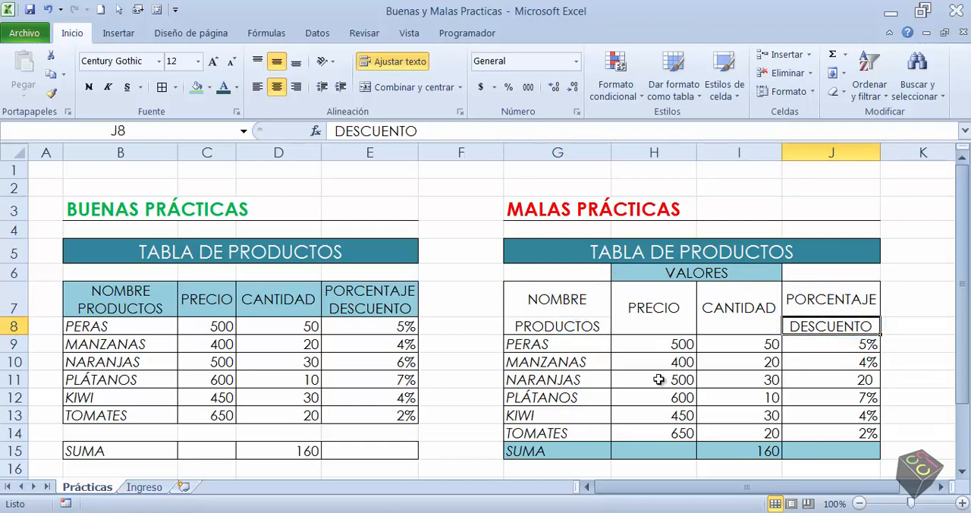
Examine the merged PRECIO and CANTIDAD header cells in the MALAS PRÁCTICAS table
{"action": "left_click", "coordinate": [631, 304]}
{"action": "left_click", "coordinate": [732, 304]}
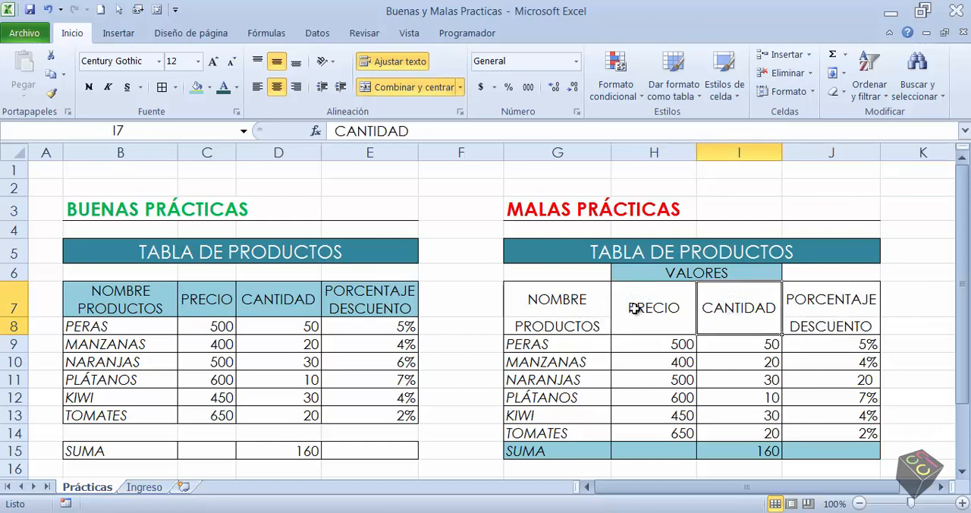
{"action": "left_click", "coordinate": [733, 308]}
{"action": "left_click", "coordinate": [639, 318]}
{"action": "left_click", "coordinate": [736, 308]}
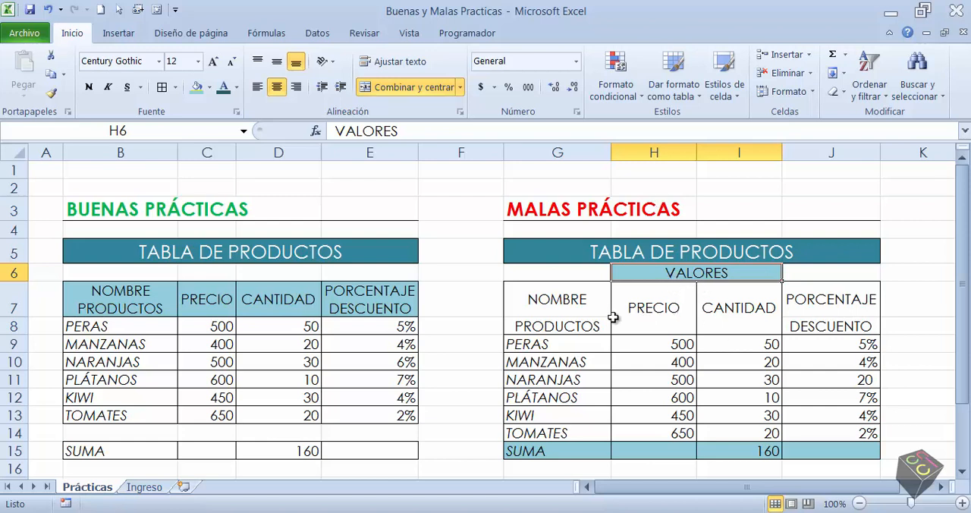
Check the discount percentages from PERAS to TOMATES in the MALAS PRÁCTICAS table, focusing on the NARANJAS entry
{"action": "left_click", "coordinate": [636, 361]}
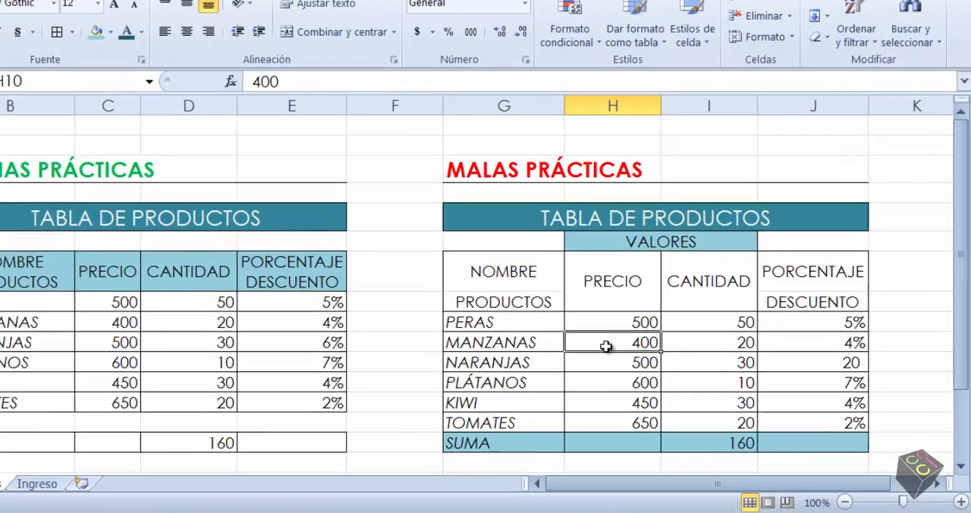
{"action": "left_click", "coordinate": [828, 363]}
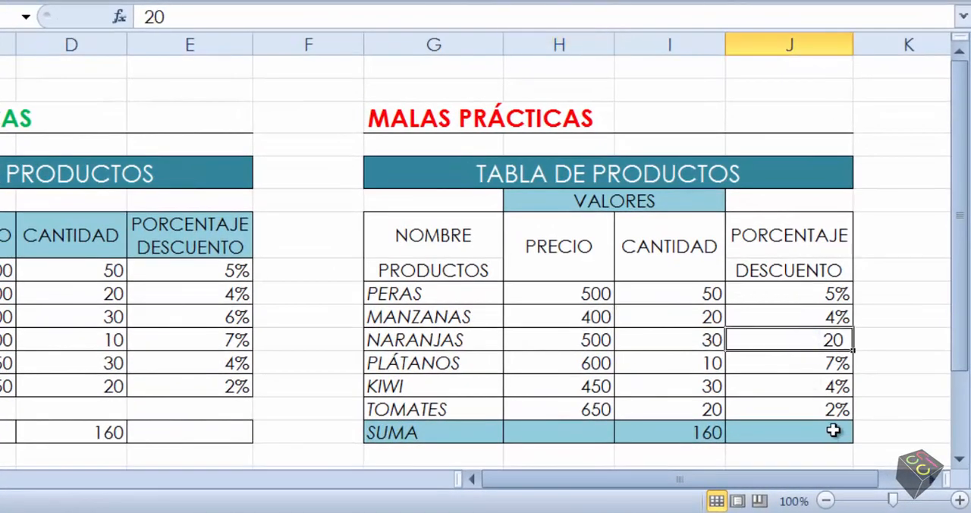
{"action": "left_click", "coordinate": [815, 297]}
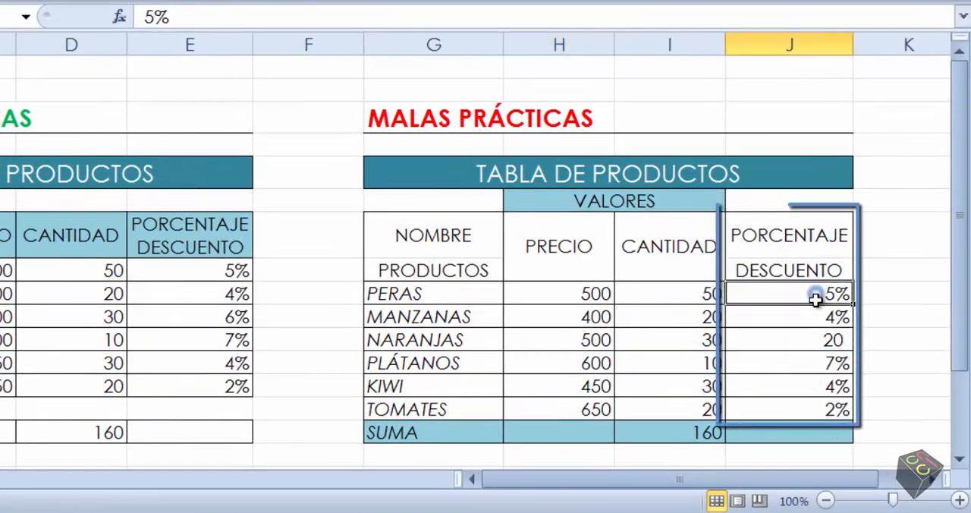
{"action": "left_click_drag", "start_coordinate": [815, 298], "coordinate": [820, 312]}
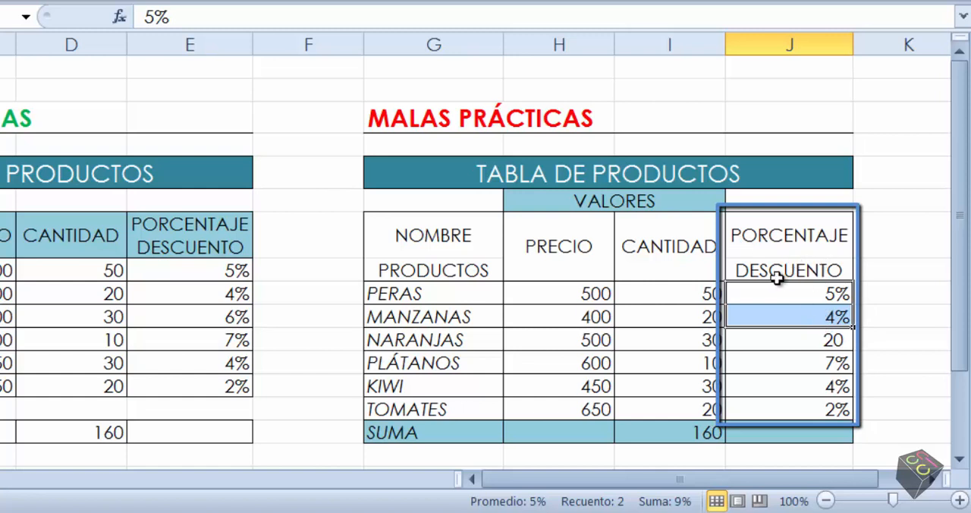
{"action": "left_click_drag", "start_coordinate": [804, 291], "coordinate": [838, 430]}
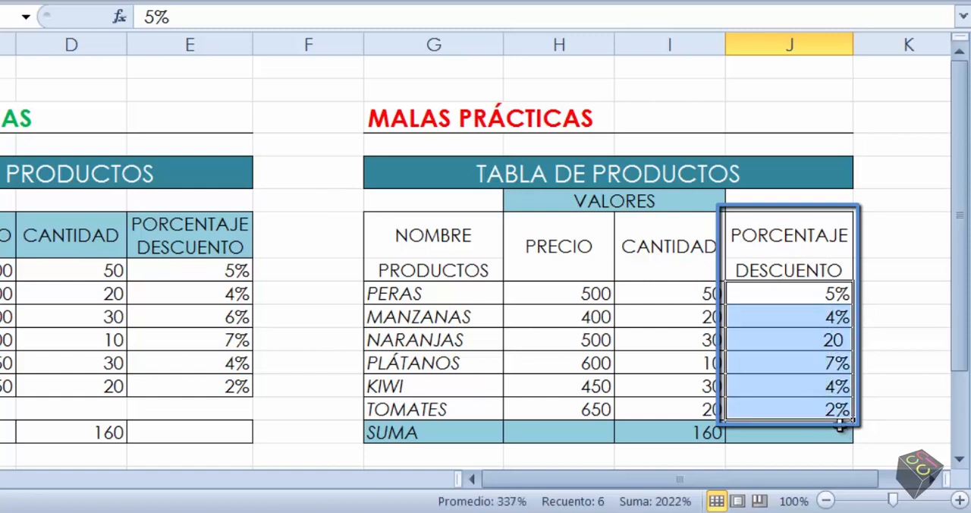
{"action": "left_click", "coordinate": [797, 339]}
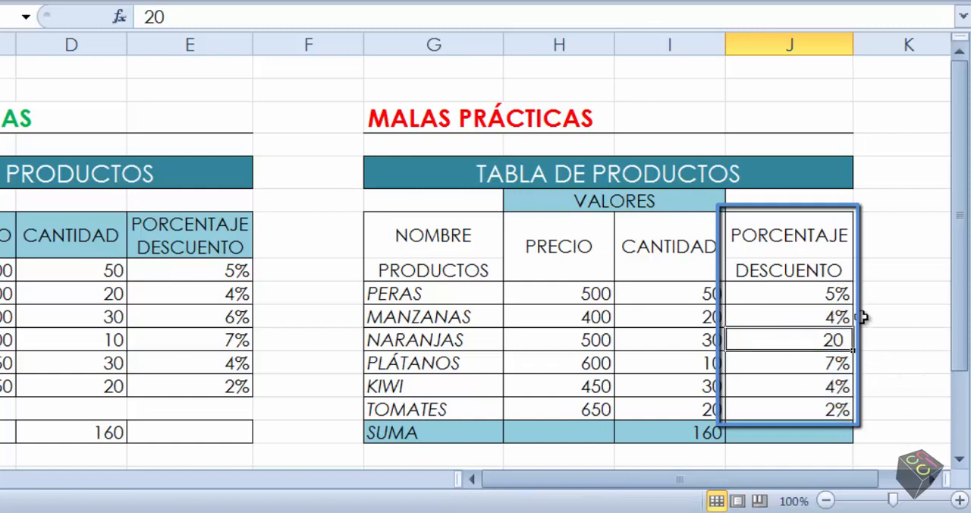
{"action": "left_click", "coordinate": [865, 341]}
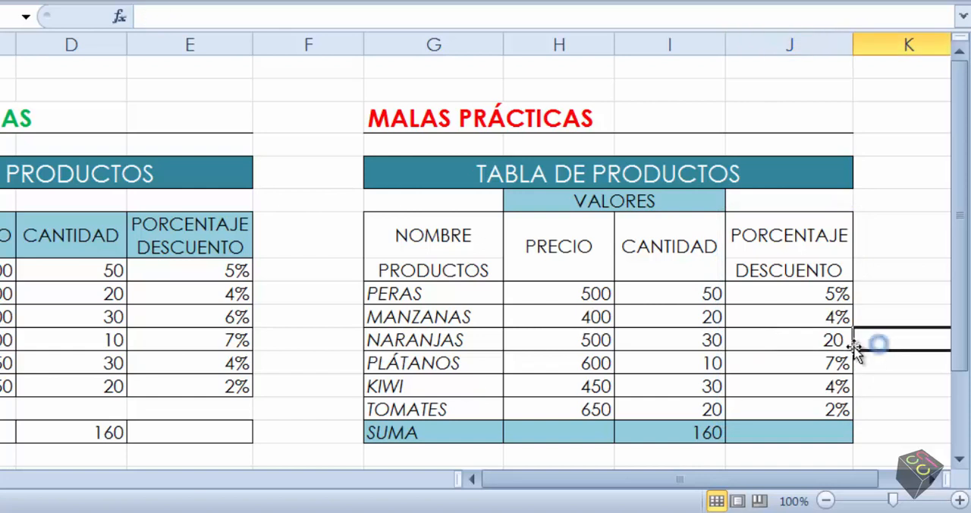
Review the discount column of the MALAS PRÁCTICAS table again and inspect the data type of its NARANJAS value
{"action": "left_click_drag", "start_coordinate": [824, 295], "coordinate": [835, 407]}
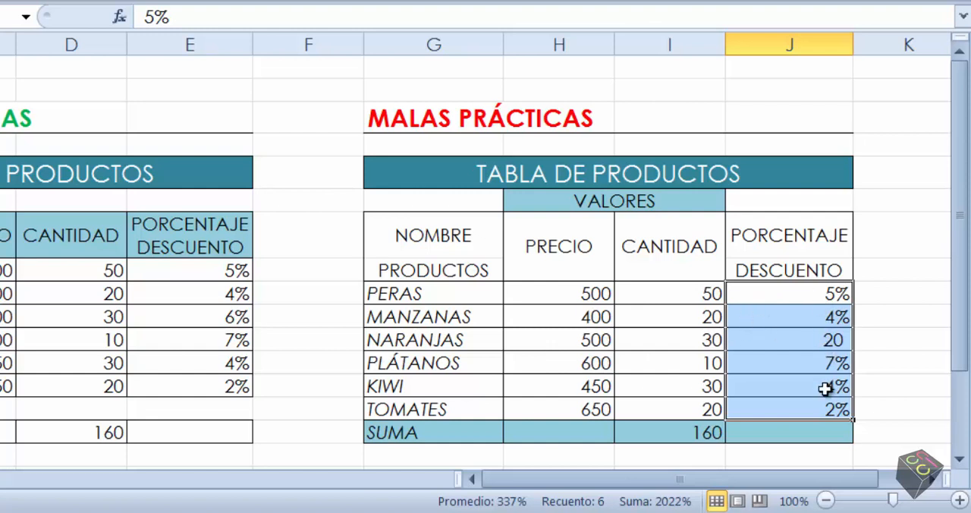
{"action": "left_click", "coordinate": [806, 344]}
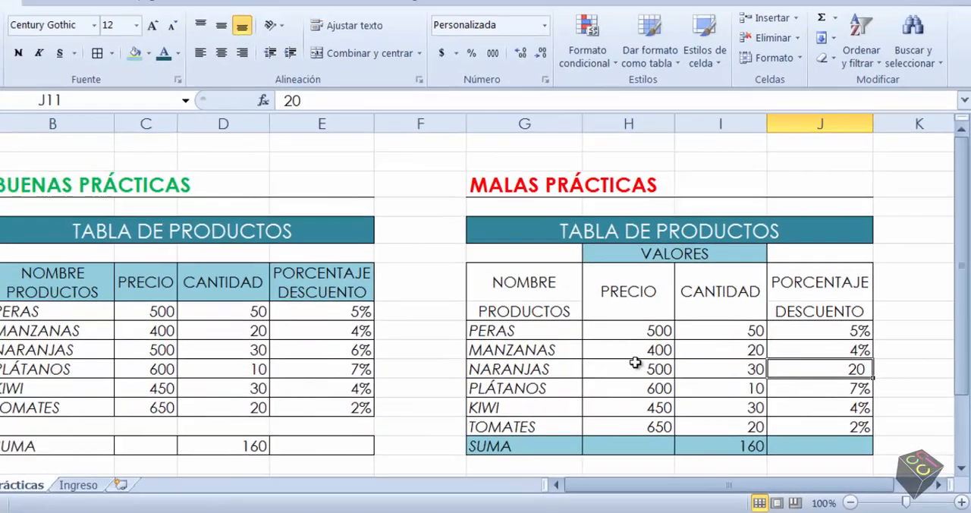
{"action": "left_click", "coordinate": [565, 334]}
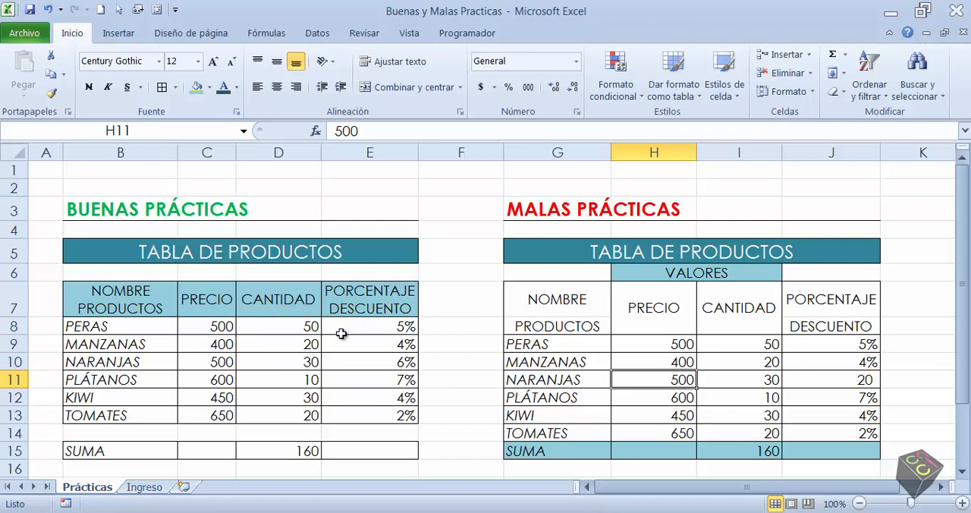
Examine the full range B7:E13 of the BUENAS PRÁCTICAS table as one continuous data block
{"action": "left_click_drag", "start_coordinate": [93, 294], "coordinate": [342, 414]}
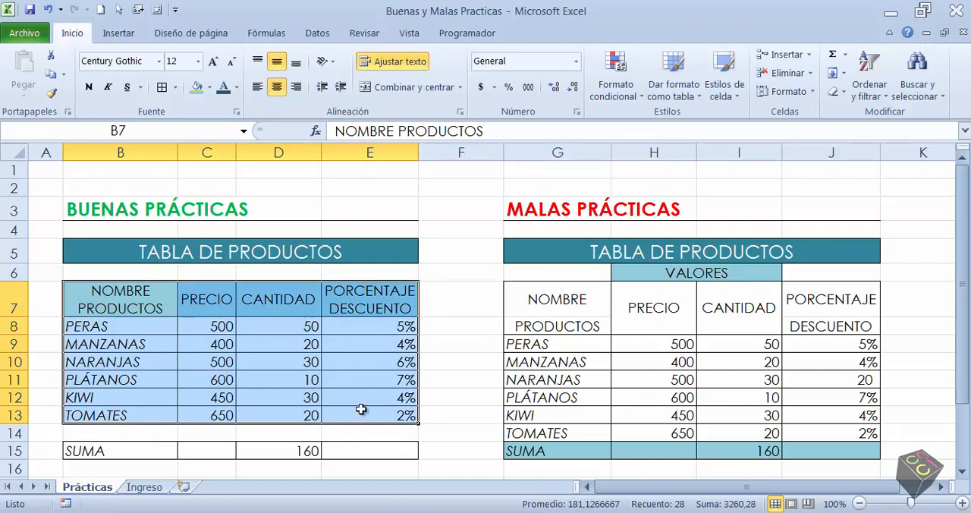
{"action": "left_click_drag", "start_coordinate": [114, 297], "coordinate": [356, 411]}
{"action": "left_click_drag", "start_coordinate": [113, 309], "coordinate": [371, 422]}
{"action": "left_click", "coordinate": [191, 345]}
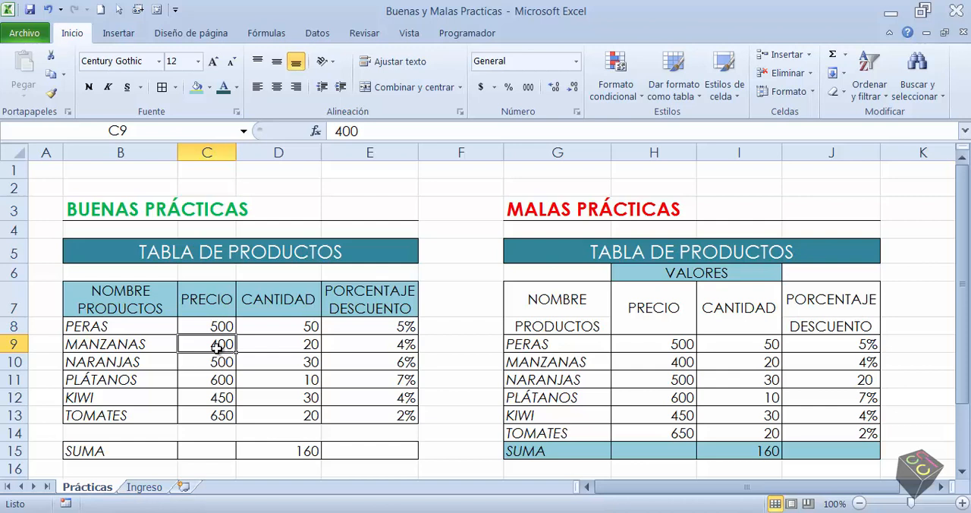
Apply a filter to the BUENAS PRÁCTICAS product table from a cell inside its data
{"action": "left_click", "coordinate": [266, 361]}
{"action": "left_click", "coordinate": [263, 314]}
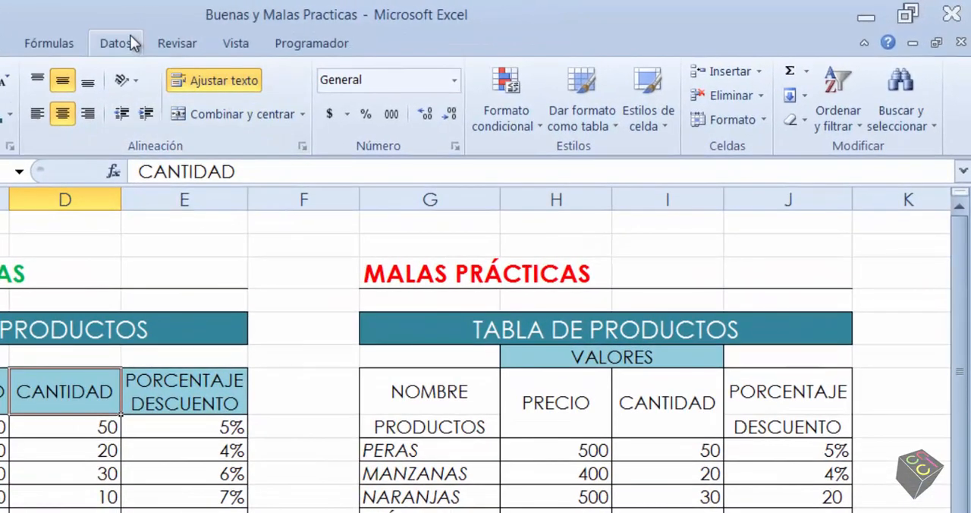
{"action": "left_click", "coordinate": [264, 36]}
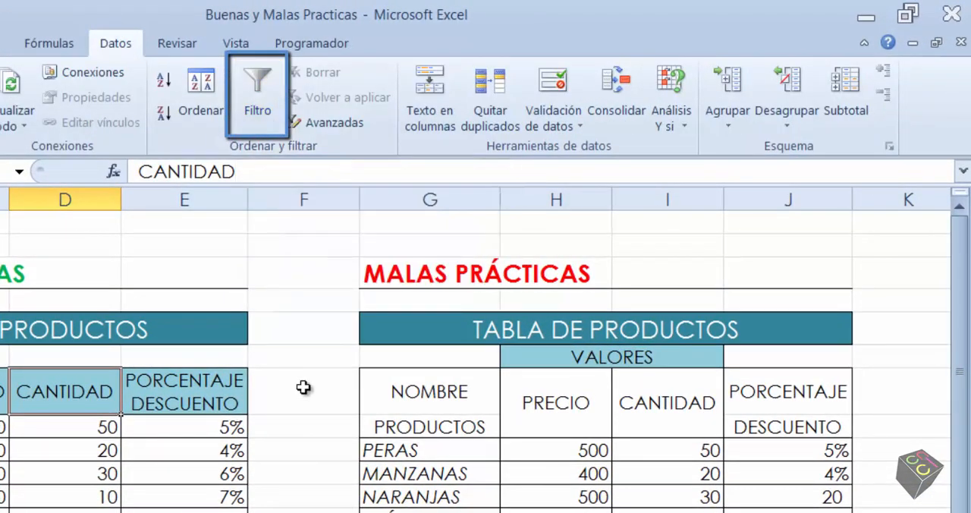
{"action": "left_click", "coordinate": [19, 471]}
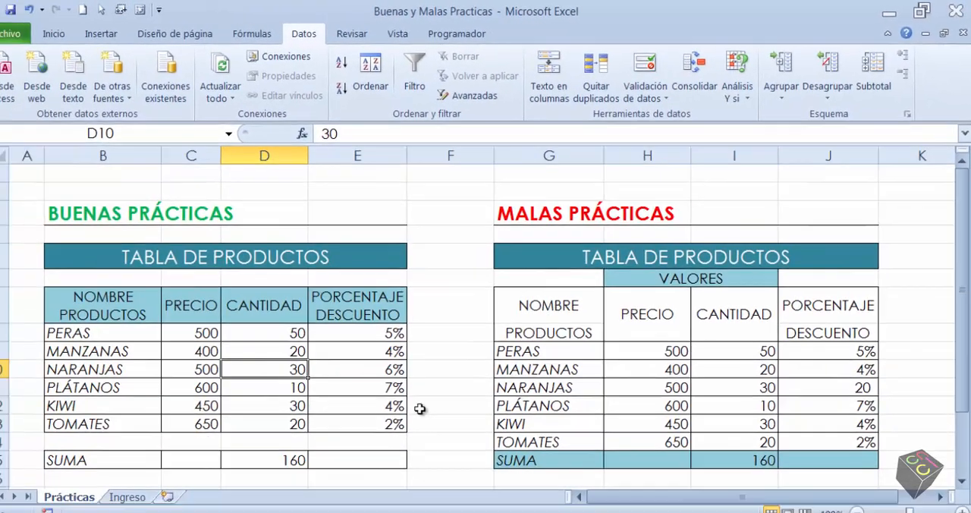
{"action": "left_click", "coordinate": [369, 383]}
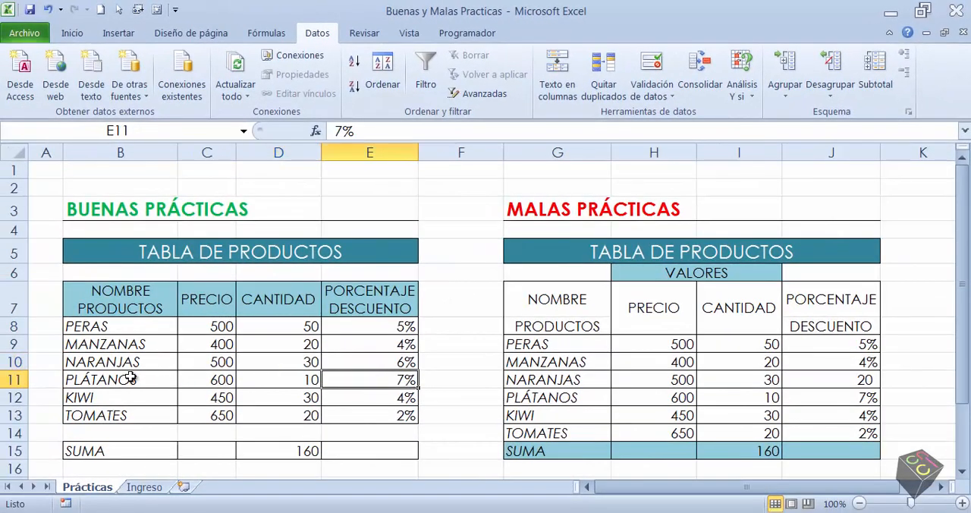
{"action": "left_click", "coordinate": [430, 69]}
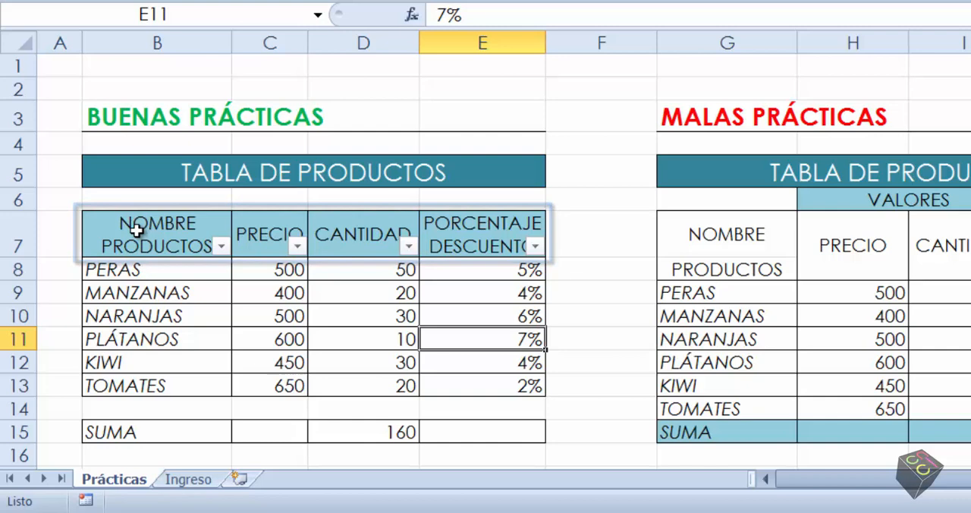
Remove the current filter and try filtering the MALAS PRÁCTICAS table from its KIWI price cell
{"action": "left_click", "coordinate": [830, 277]}
{"action": "left_click", "coordinate": [876, 382]}
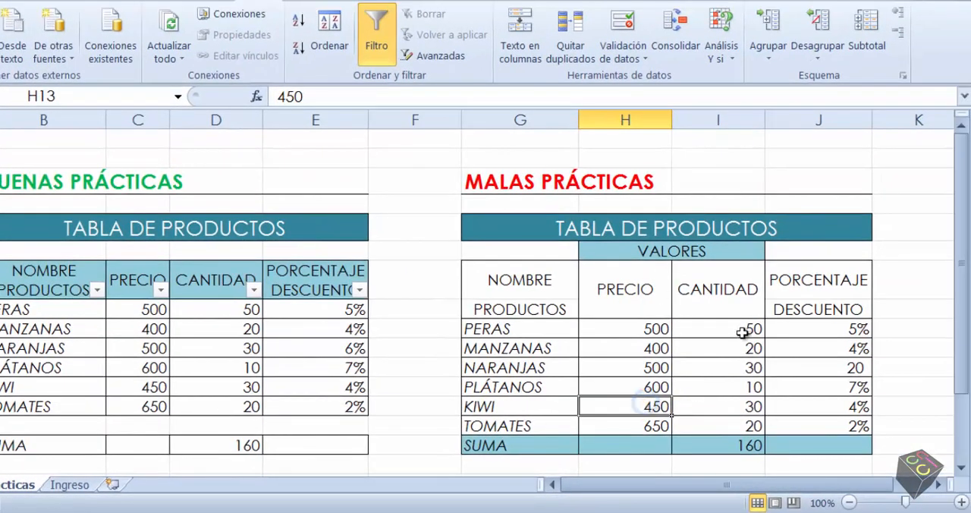
{"action": "left_click", "coordinate": [377, 44]}
{"action": "left_click", "coordinate": [378, 42]}
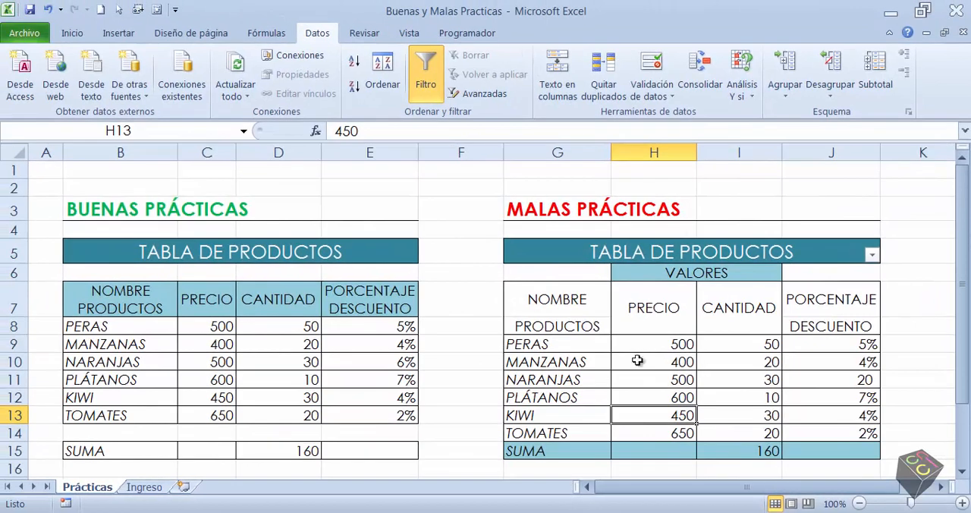
Move the filter from the MALAS PRÁCTICAS table back to the BUENAS PRÁCTICAS headers in row 7
{"action": "left_click", "coordinate": [285, 364]}
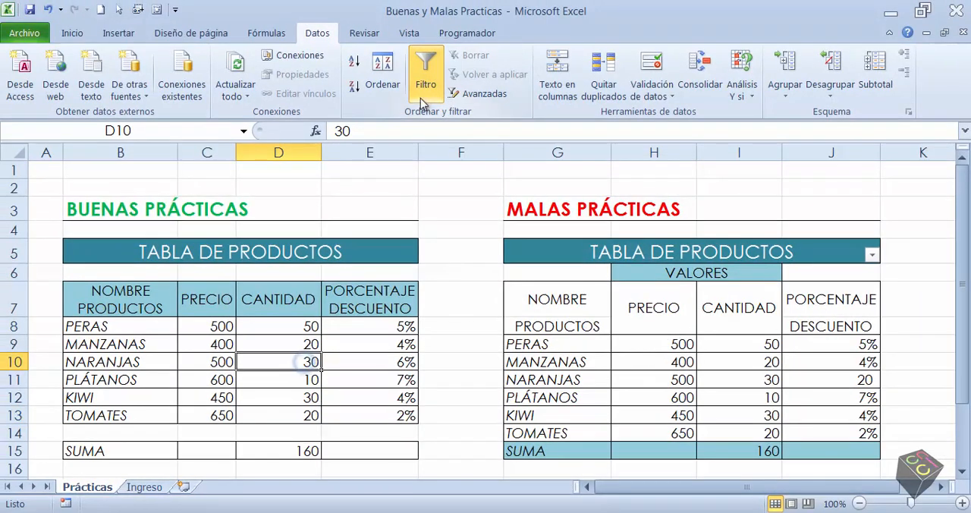
{"action": "left_click", "coordinate": [425, 70]}
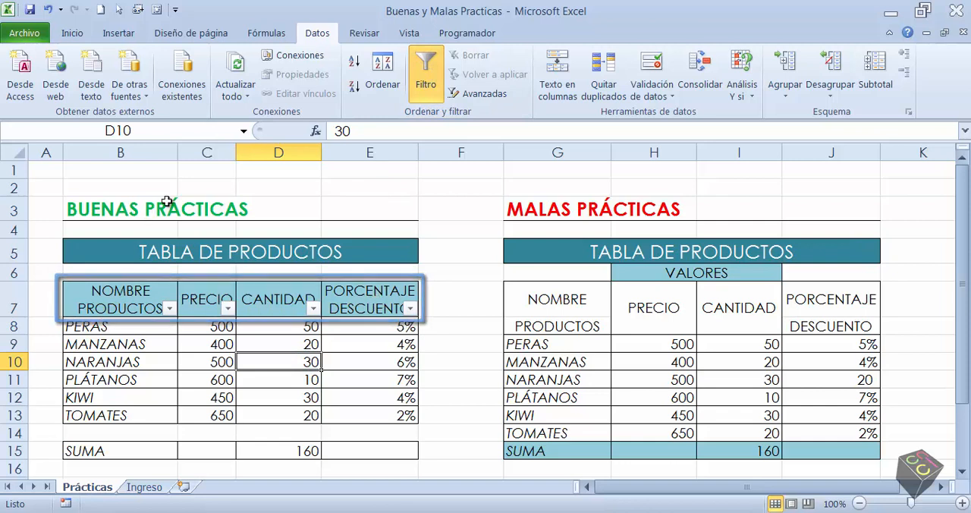
{"action": "left_click", "coordinate": [470, 311]}
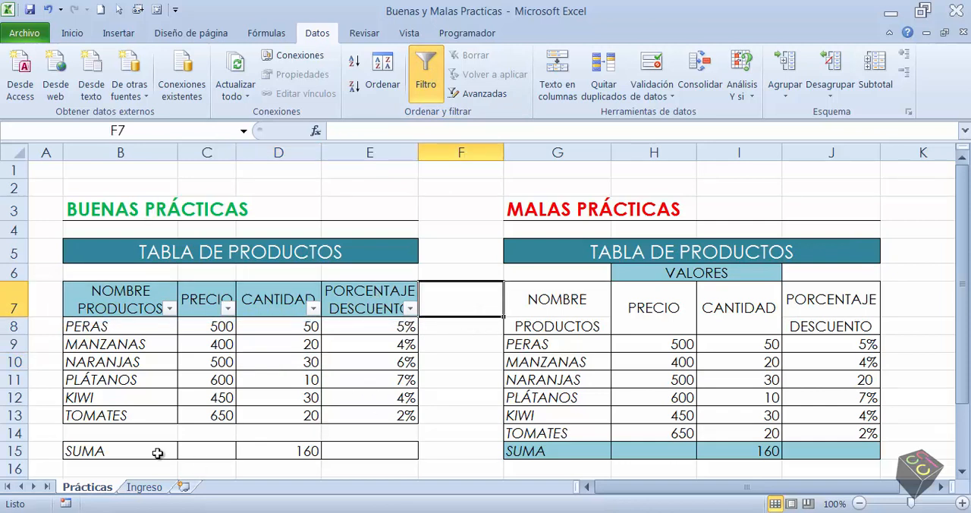
Go to the Ingreso sheet and examine the empty rows B11:E12 below TOMATES in the product table
{"action": "left_click", "coordinate": [146, 487]}
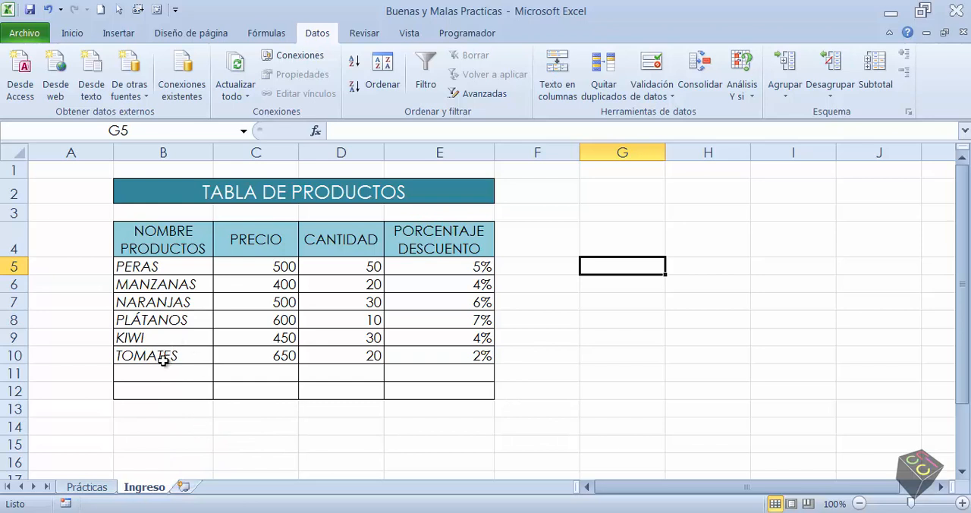
{"action": "left_click_drag", "start_coordinate": [142, 374], "coordinate": [487, 423]}
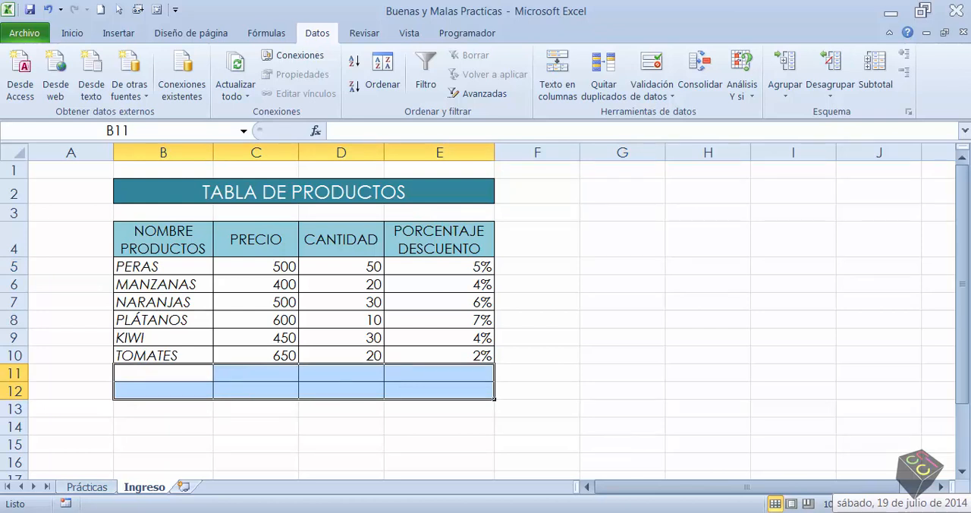
{"action": "left_click", "coordinate": [250, 426]}
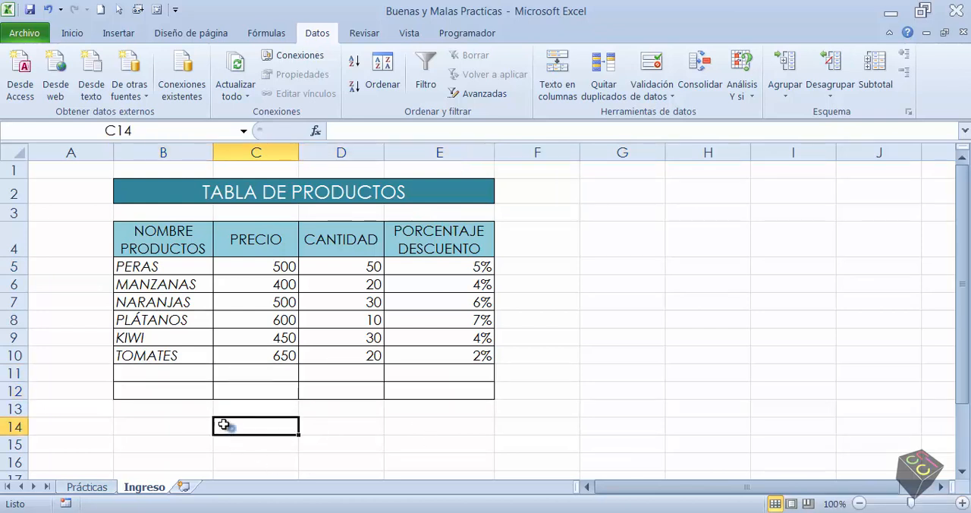
Enter the product names APIO in B11 and SANDIAS in B12
{"action": "left_click", "coordinate": [143, 372]}
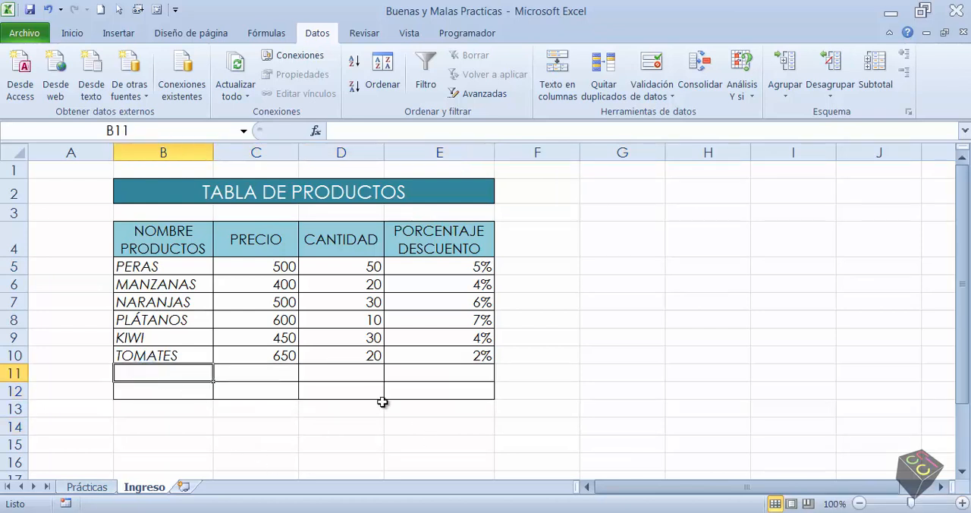
{"action": "type", "text": "APIO"}
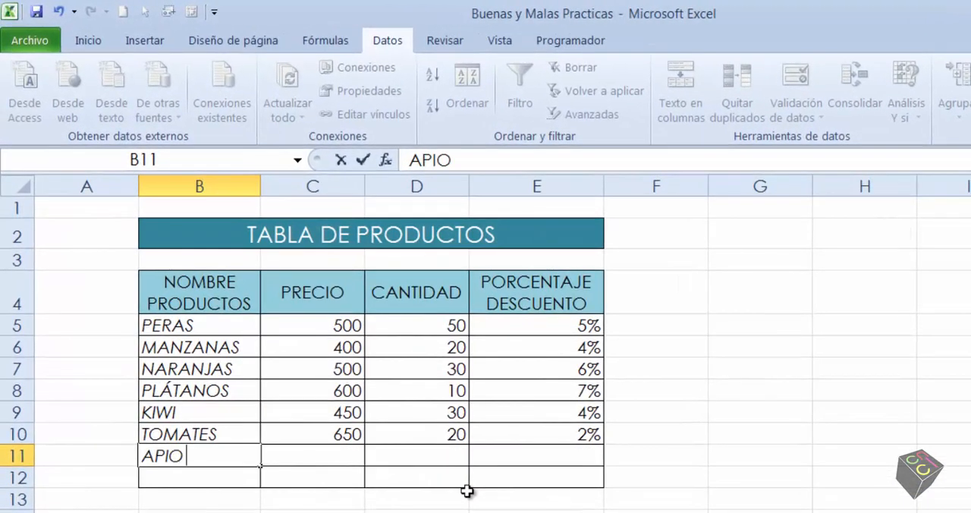
{"action": "key", "text": "Return"}
{"action": "type", "text": "SAD"}
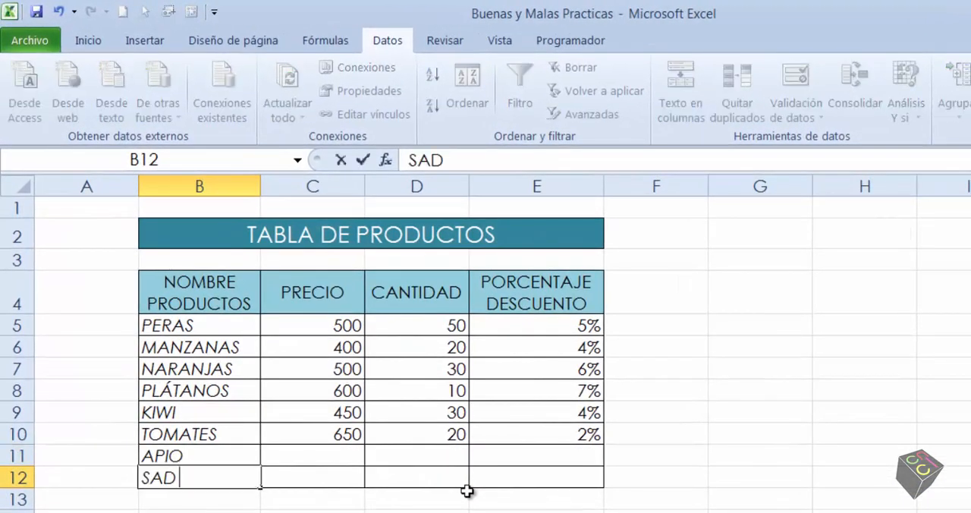
{"action": "key", "text": "BackSpace"}
{"action": "type", "text": "NDIAS"}
{"action": "key", "text": "Return"}
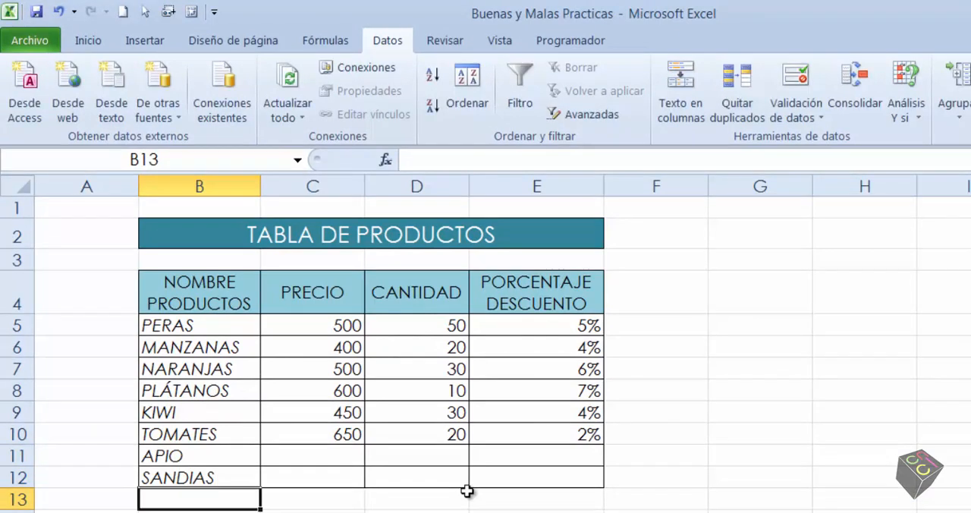
Clear the two product names just entered in B11:B12
{"action": "key", "text": "Up"}
{"action": "key", "text": "Up"}
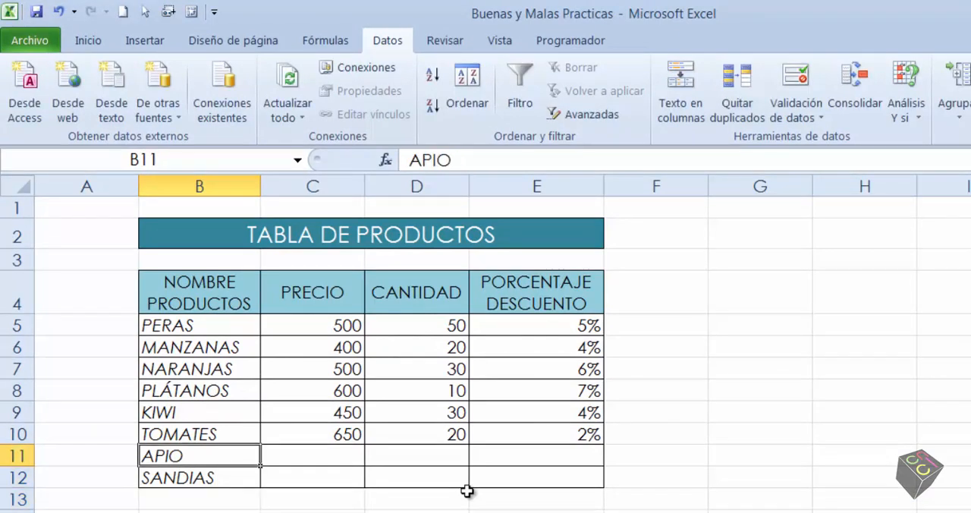
{"action": "key", "text": "Right"}
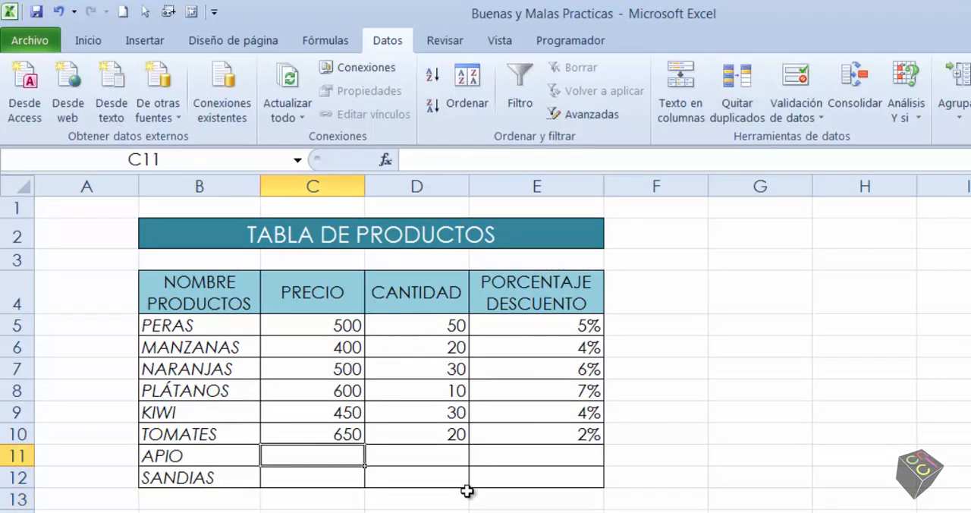
{"action": "key", "text": "Left"}
{"action": "key", "text": "shift+Down"}
{"action": "key", "text": "Delete"}
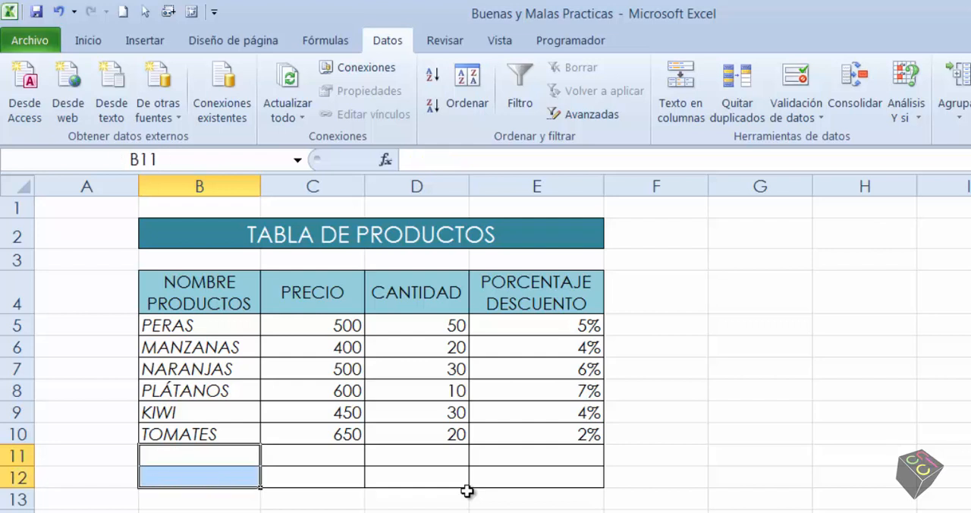
Select the range B11:E12 and fill its product name cells with APIO and SANDIA
{"action": "key", "text": "Right"}
{"action": "key", "text": "Left"}
{"action": "key", "text": "shift+Right"}
{"action": "key", "text": "shift+Right"}
{"action": "key", "text": "shift+Right"}
{"action": "key", "text": "shift+Down"}
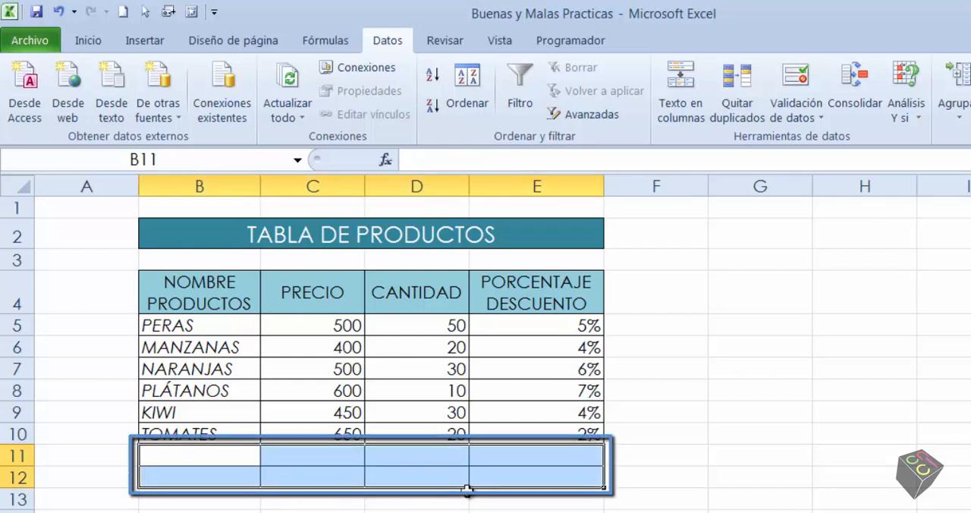
{"action": "type", "text": "APIO"}
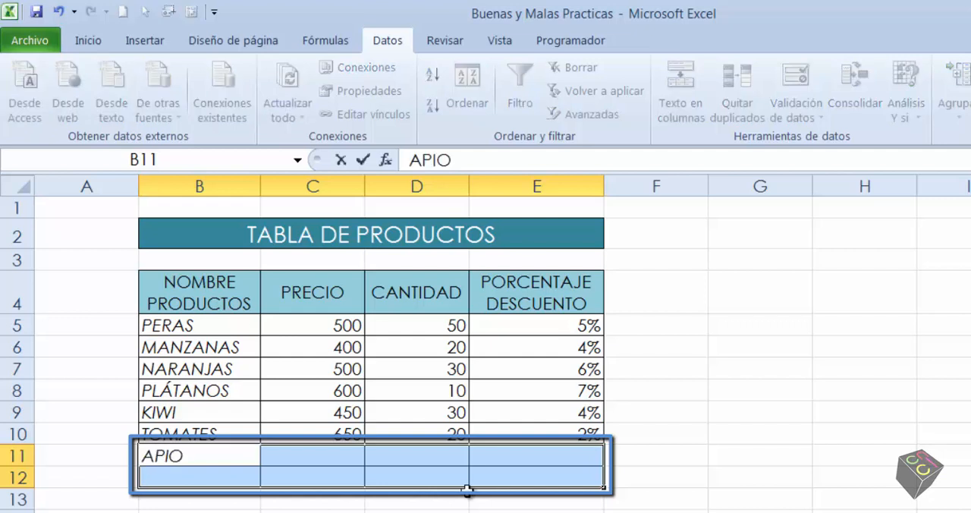
{"action": "key", "text": "Return"}
{"action": "type", "text": "SANDIA"}
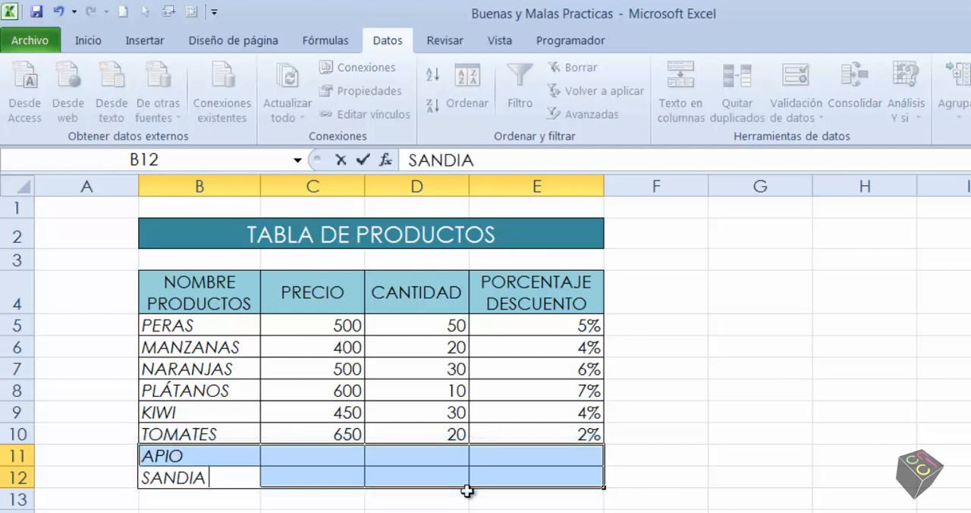
{"action": "key", "text": "Return"}
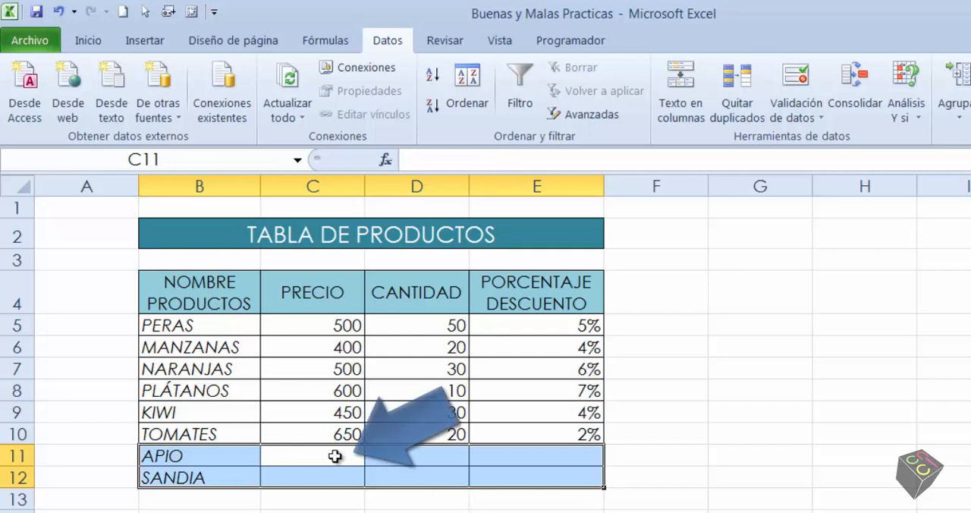
Within the selected range, enter prices 600 and 400 and quantities 40 and 30 for APIO and SANDIA
{"action": "type", "text": "600"}
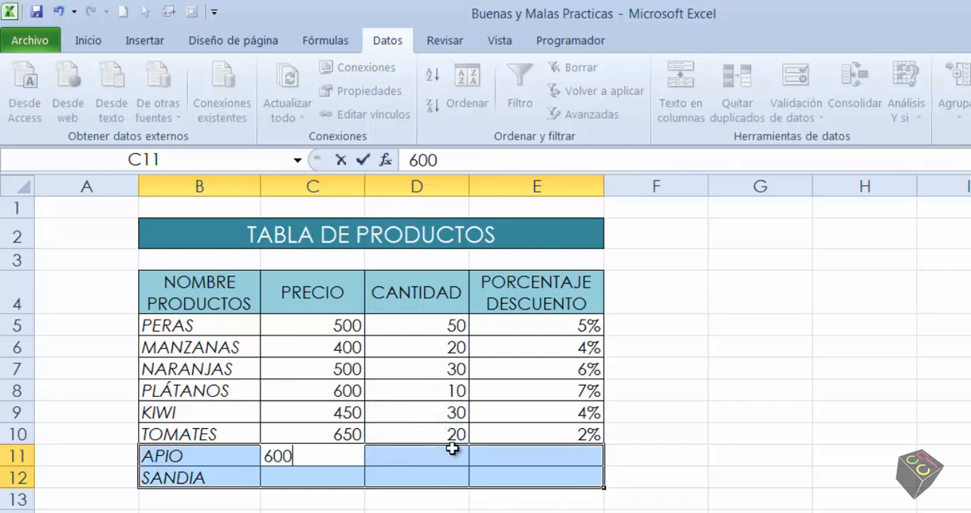
{"action": "key", "text": "Return"}
{"action": "type", "text": "400"}
{"action": "left_click", "coordinate": [453, 448]}
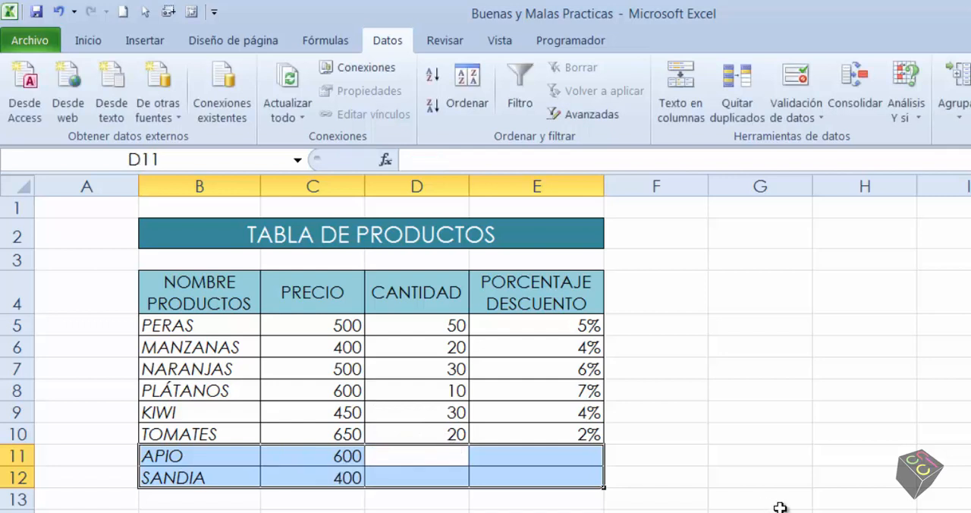
{"action": "type", "text": "40"}
{"action": "key", "text": "Return"}
{"action": "type", "text": "30"}
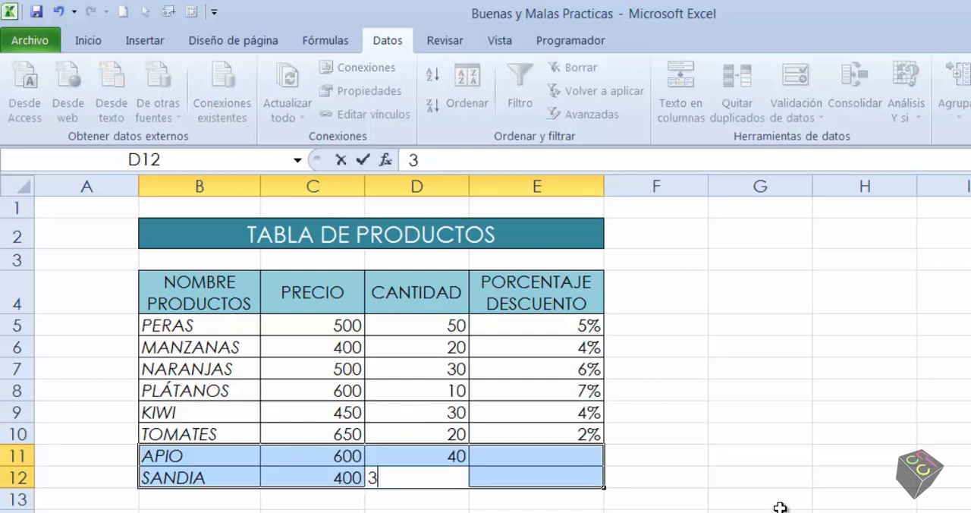
{"action": "key", "text": "Return"}
Enter discount percentages of 3% for APIO and 4% for SANDIA in E11:E12
{"action": "type", "text": "3%"}
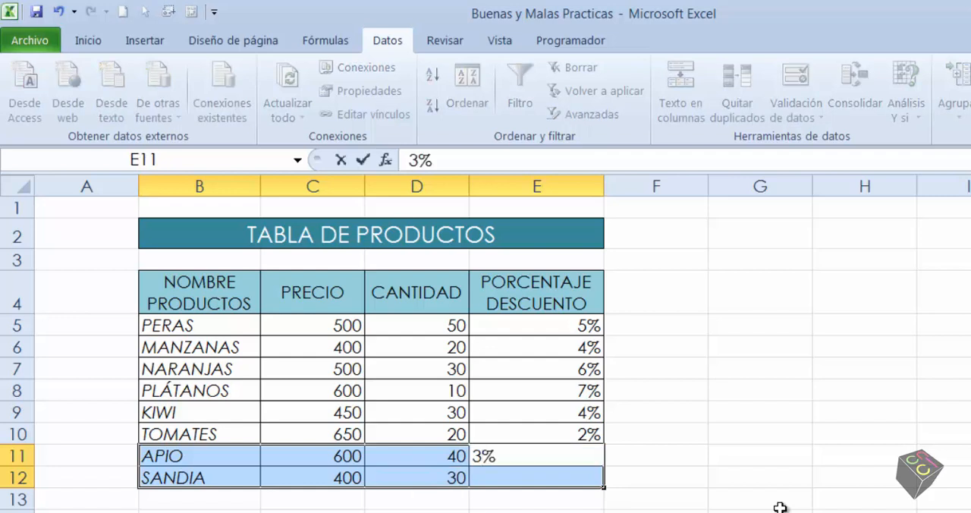
{"action": "type", "text": "4%"}
{"action": "key", "text": "BackSpace"}
{"action": "key", "text": "BackSpace"}
{"action": "key", "text": "Return"}
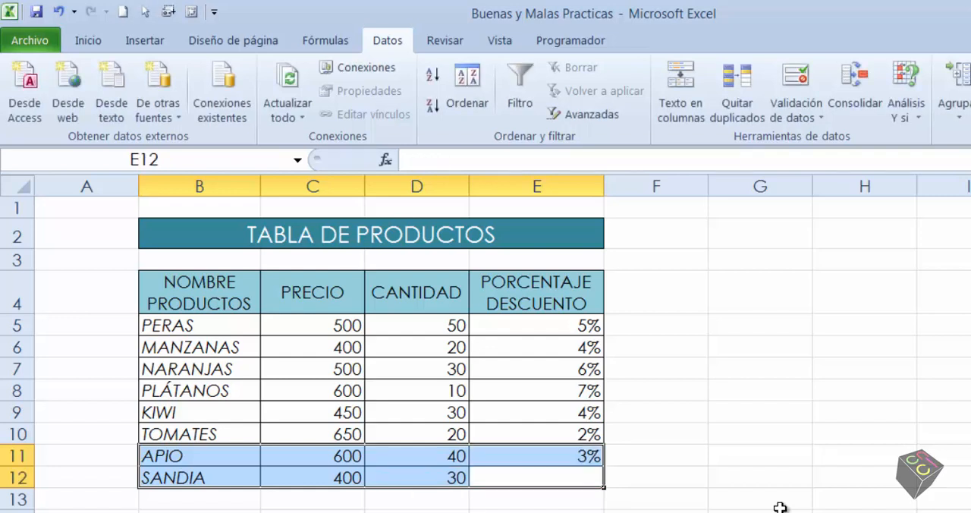
{"action": "type", "text": "4%"}
{"action": "key", "text": "Return"}
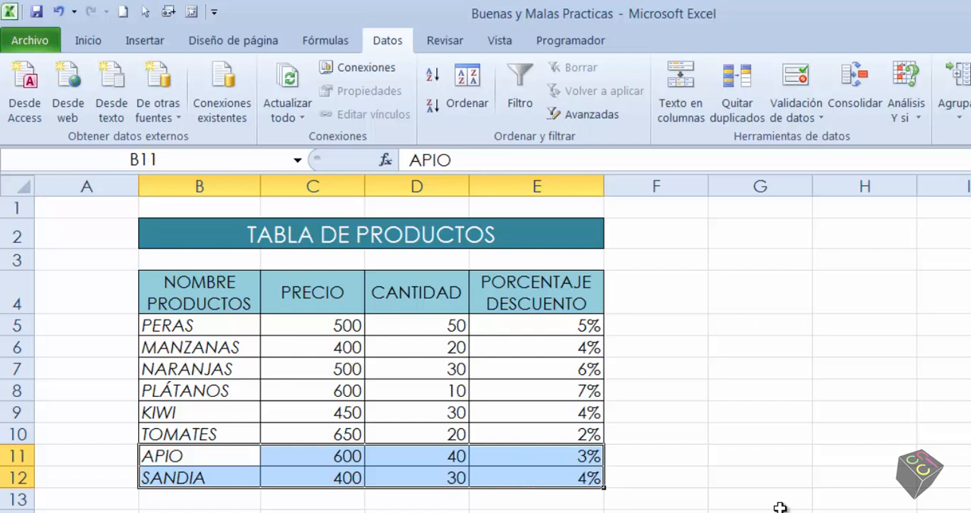
Clear the APIO and SANDIA records from rows 11 and 12, and reselect the range B11:E12
{"action": "key", "text": "Delete"}
{"action": "key", "text": "Left"}
{"action": "key", "text": "Right"}
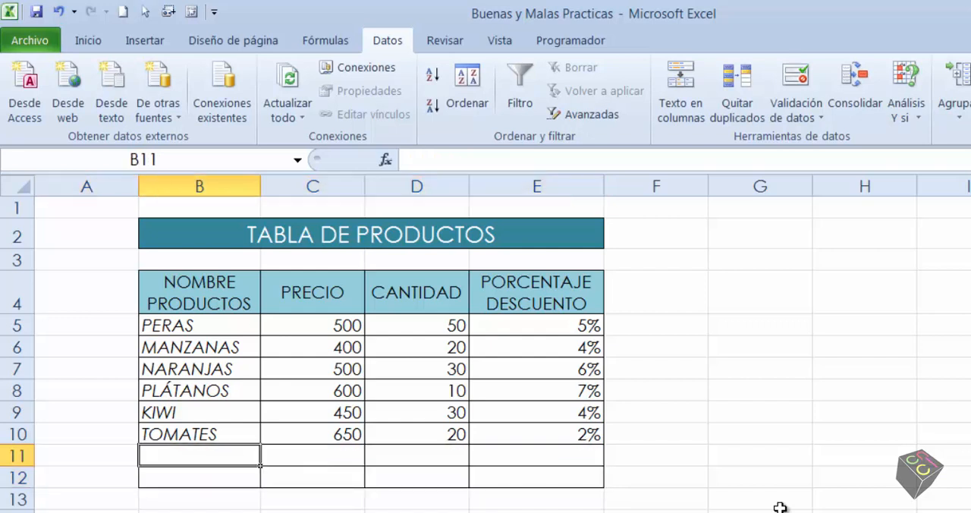
{"action": "key", "text": "shift+Right"}
{"action": "key", "text": "shift+Right"}
{"action": "key", "text": "shift+Right"}
{"action": "key", "text": "shift+Down"}
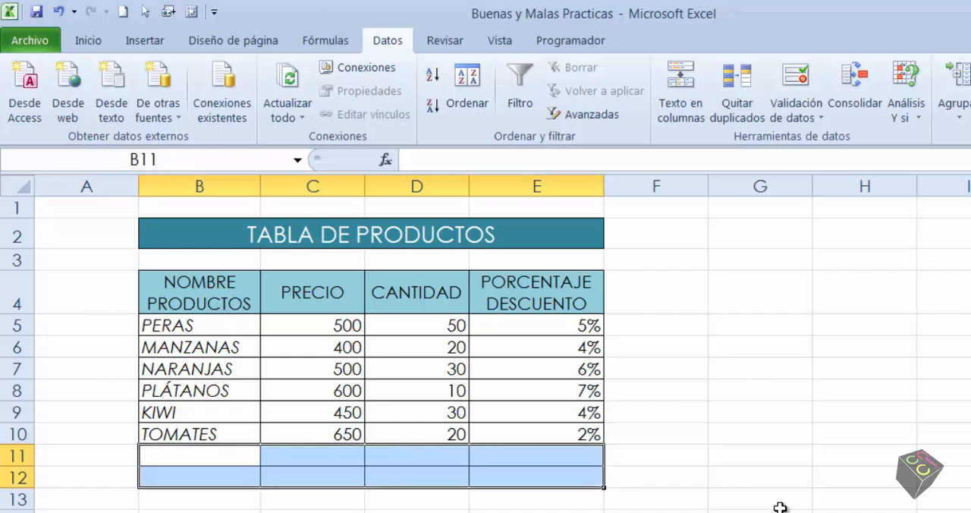
Within the selected range, fill row 11 across with APIO, price 400, quantity 20 and discount 3%
{"action": "type", "text": "APIO"}
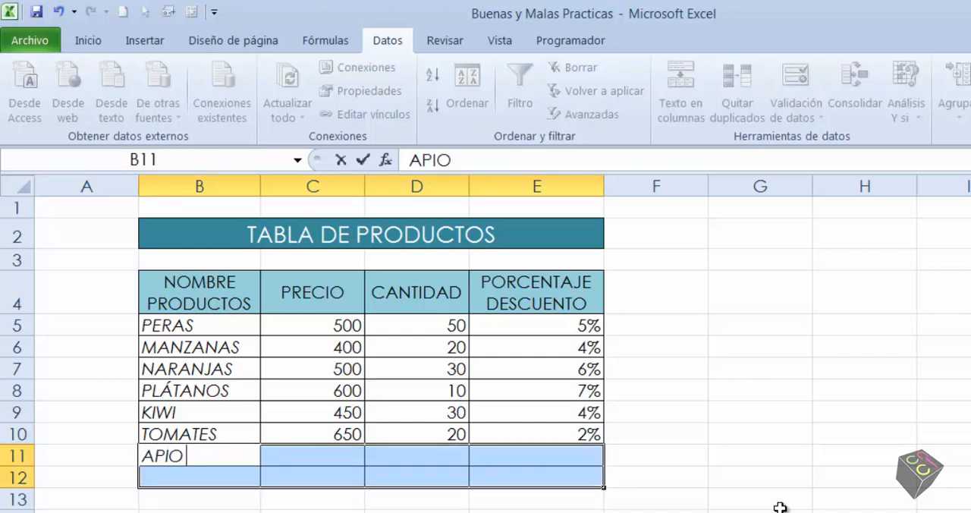
{"action": "key", "text": "Tab"}
{"action": "type", "text": "400"}
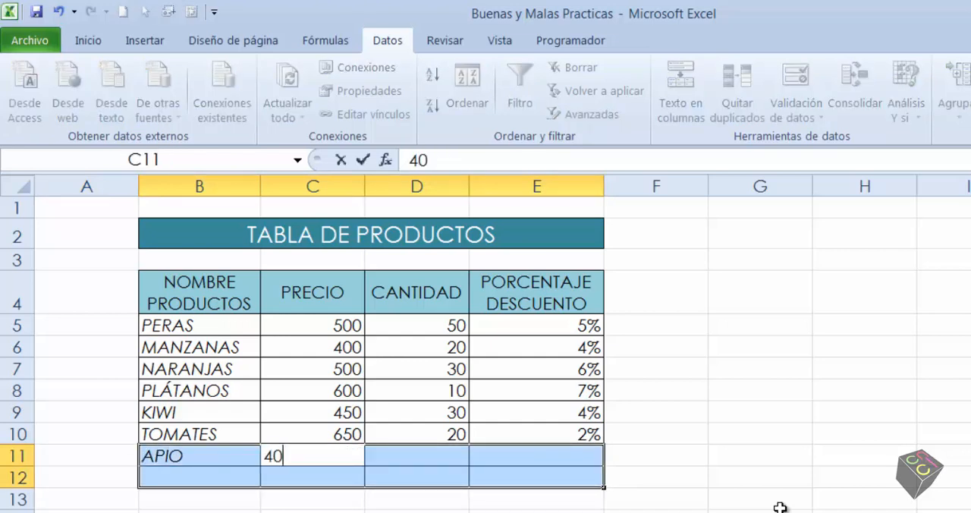
{"action": "key", "text": "Tab"}
{"action": "type", "text": "20"}
{"action": "key", "text": "Tab"}
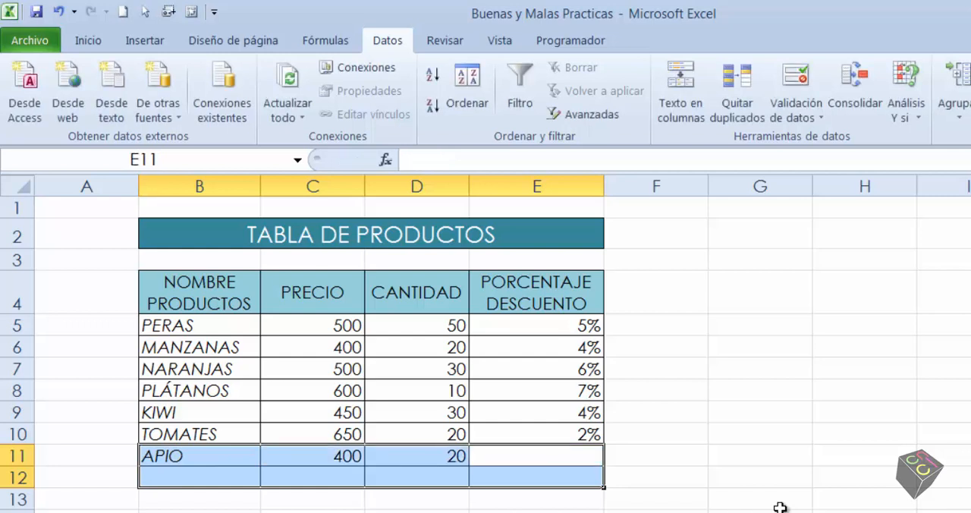
{"action": "type", "text": "3%"}
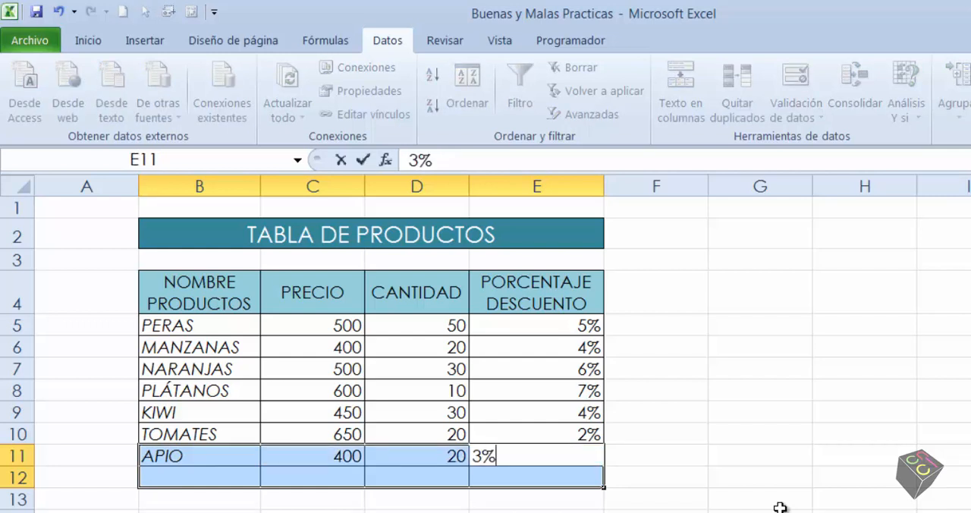
{"action": "key", "text": "Tab"}
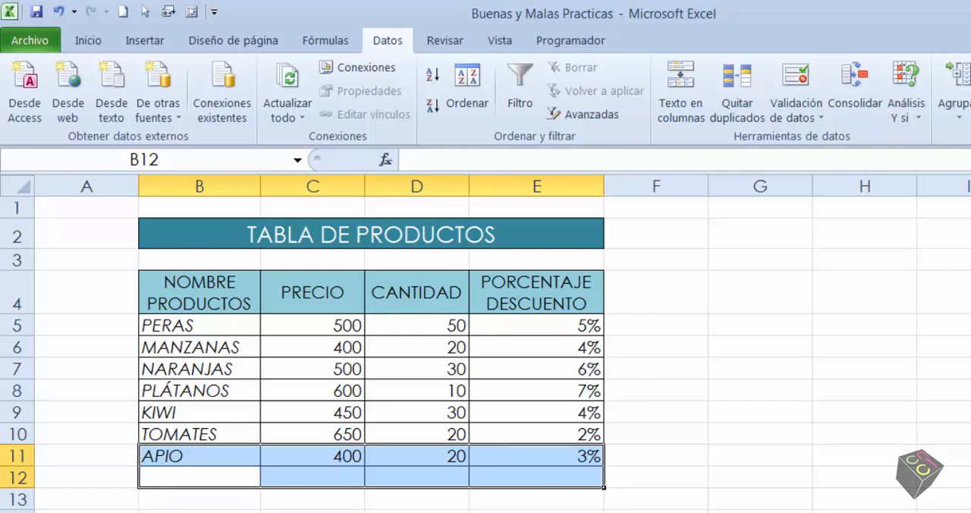
Fill row 12 of the selected range across with SANDIA, price 400, quantity 20 and discount 2%
{"action": "type", "text": "SANDIA"}
{"action": "key", "text": "Tab"}
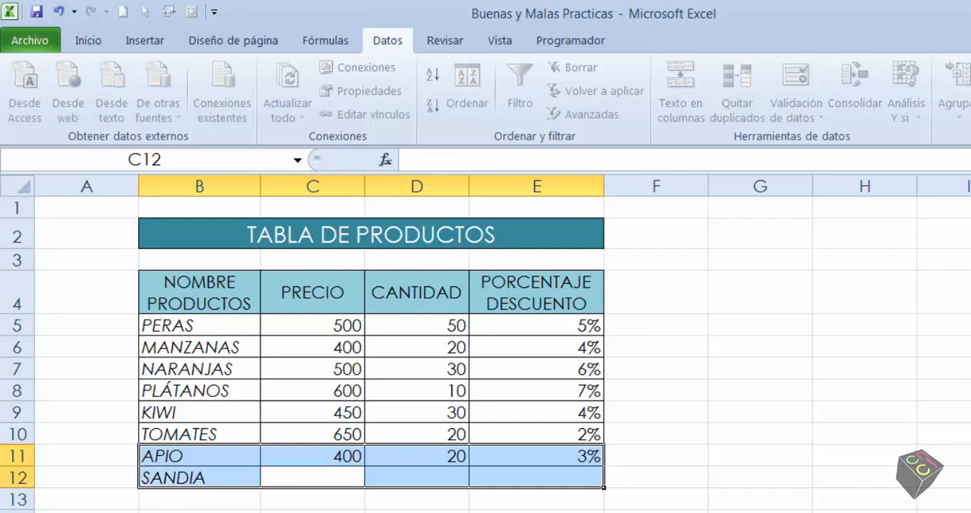
{"action": "type", "text": "400"}
{"action": "key", "text": "Tab"}
{"action": "type", "text": "20"}
{"action": "key", "text": "Tab"}
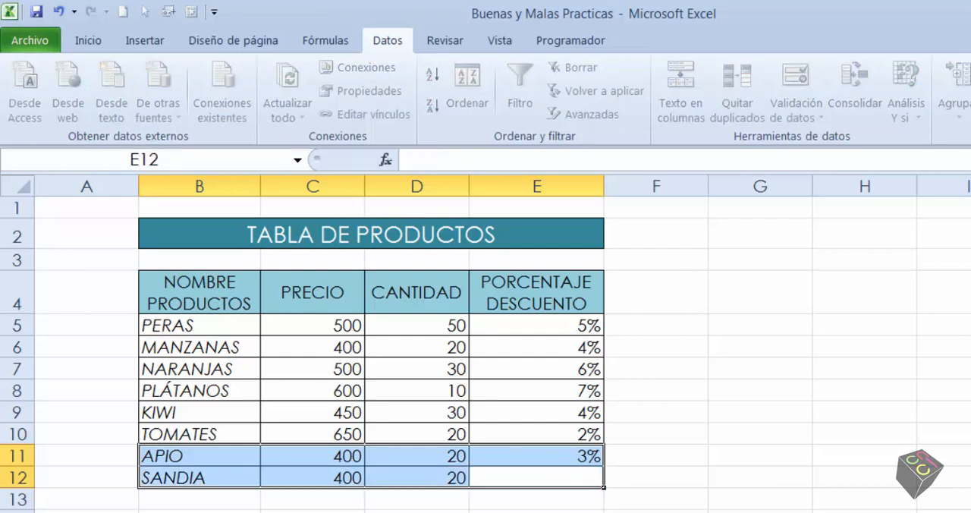
{"action": "type", "text": "2%"}
{"action": "key", "text": "Return"}
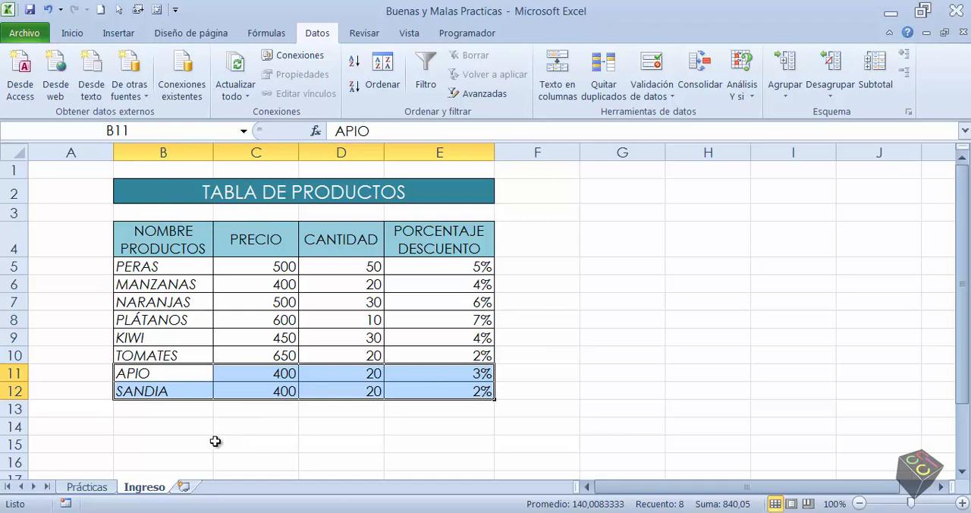
Clear B11:E12 and, without preselecting a range, enter APIO, price 500, quantity 20 and discount 4% across row 11
{"action": "key", "text": "Delete"}
{"action": "left_click", "coordinate": [174, 373]}
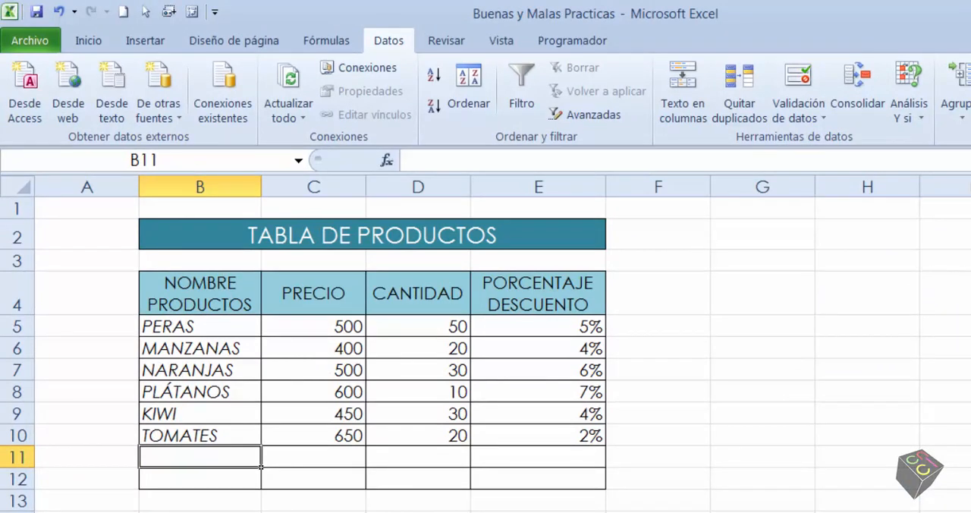
{"action": "type", "text": "APIO"}
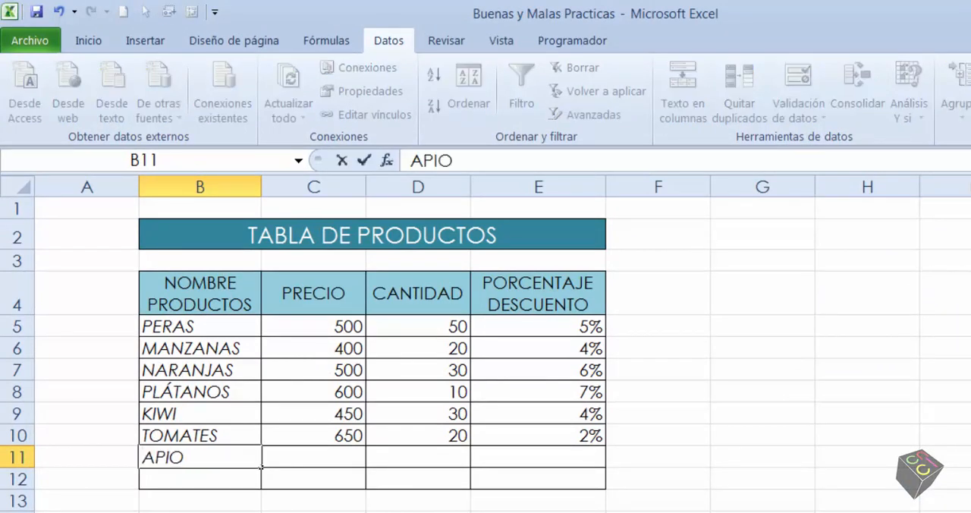
{"action": "key", "text": "Tab"}
{"action": "type", "text": "500"}
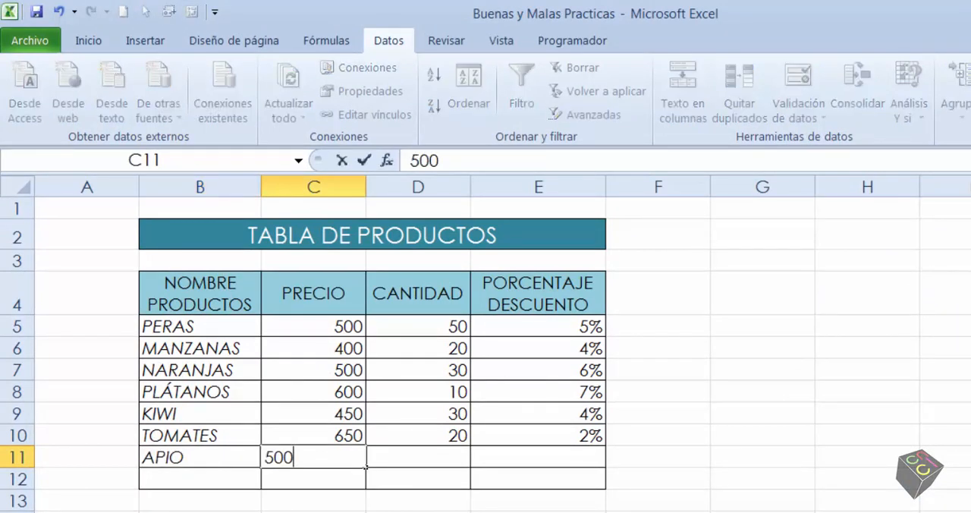
{"action": "key", "text": "Tab"}
{"action": "type", "text": "20"}
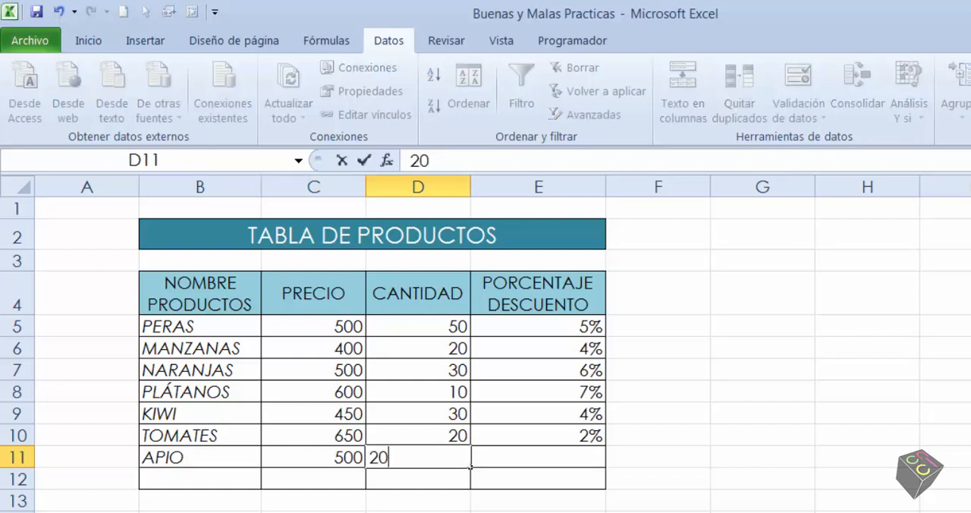
{"action": "key", "text": "Tab"}
{"action": "type", "text": "4%"}
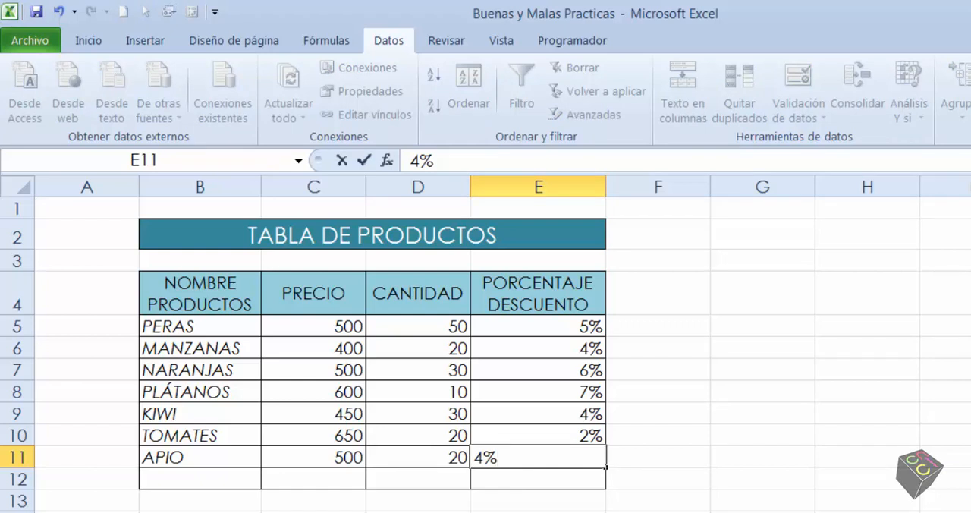
{"action": "key", "text": "Return"}
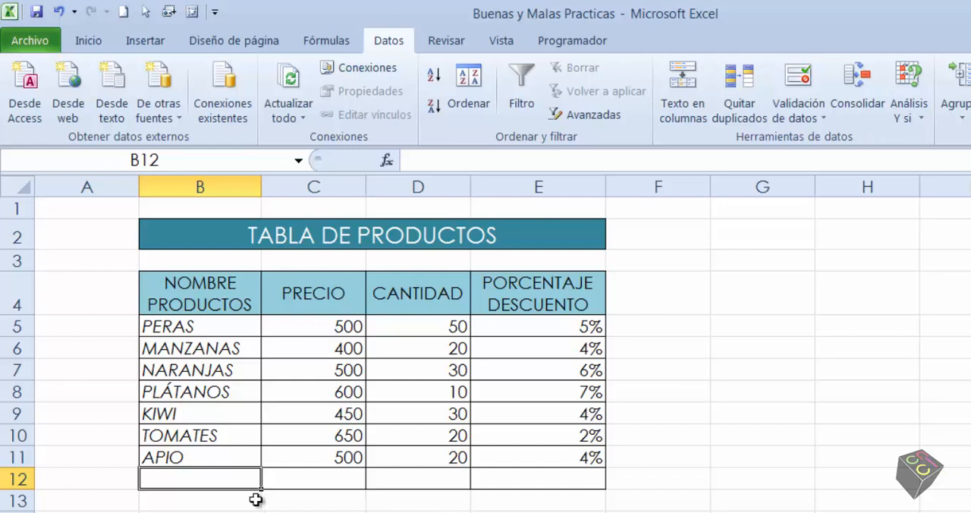
Enter the SANDIA record across row 12 with price 600, quantity 20 and discount 2%
{"action": "type", "text": "SANDIA"}
{"action": "key", "text": "Tab"}
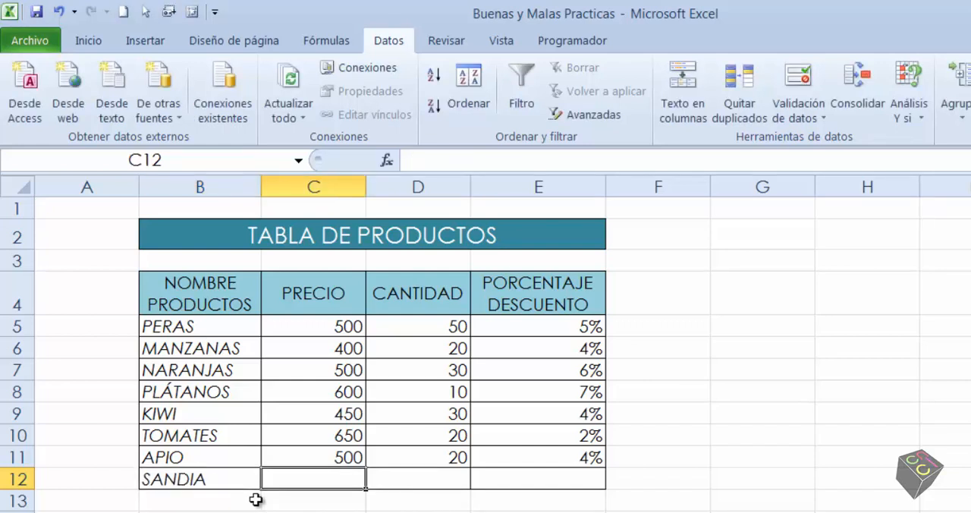
{"action": "type", "text": "600"}
{"action": "key", "text": "Tab"}
{"action": "type", "text": "20"}
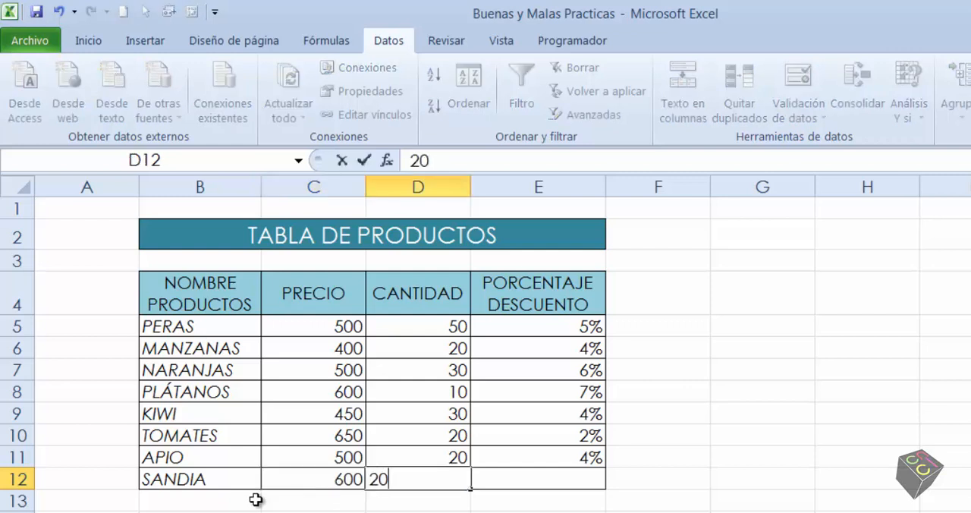
{"action": "key", "text": "Tab"}
{"action": "type", "text": "2%"}
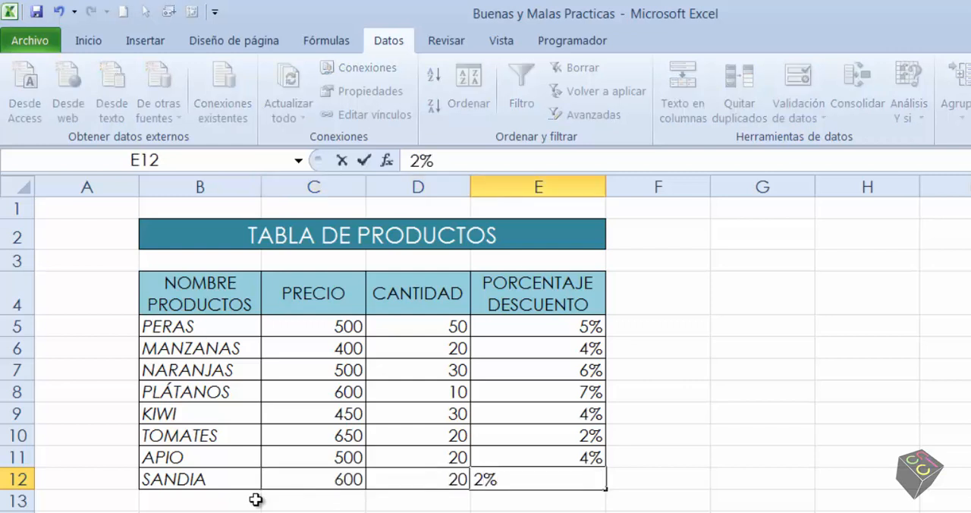
{"action": "key", "text": "Return"}
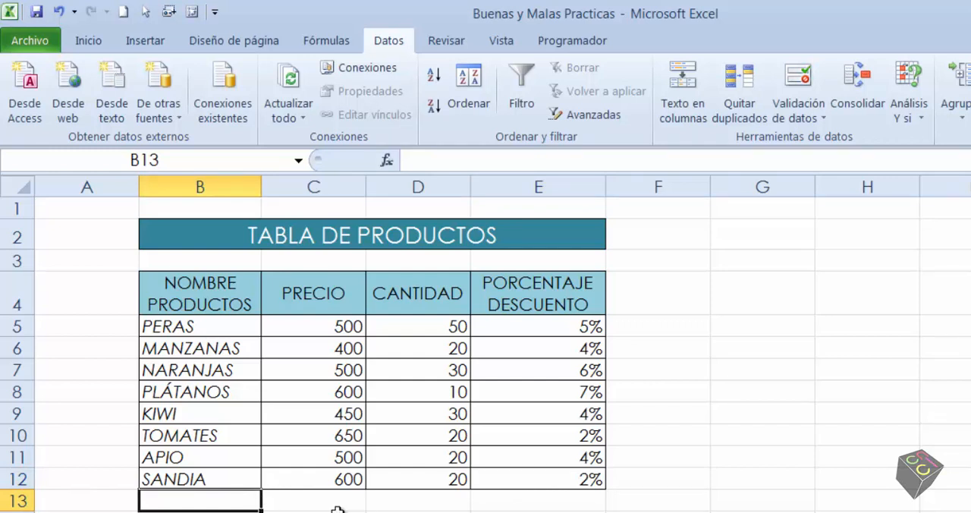
Move the active cell from E13 back to B13, and switch to the Prácticas worksheet
{"action": "left_click", "coordinate": [543, 499]}
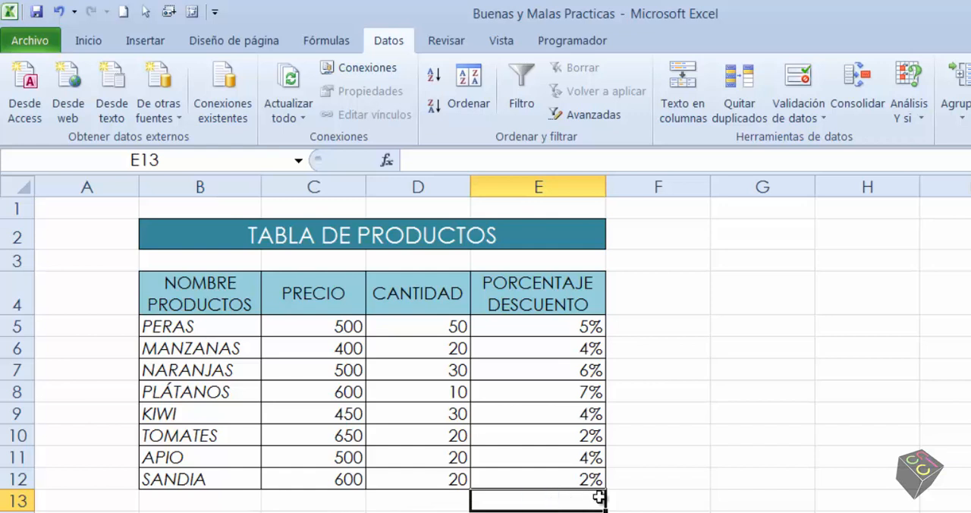
{"action": "key", "text": "Left"}
{"action": "key", "text": "Left"}
{"action": "key", "text": "Left"}
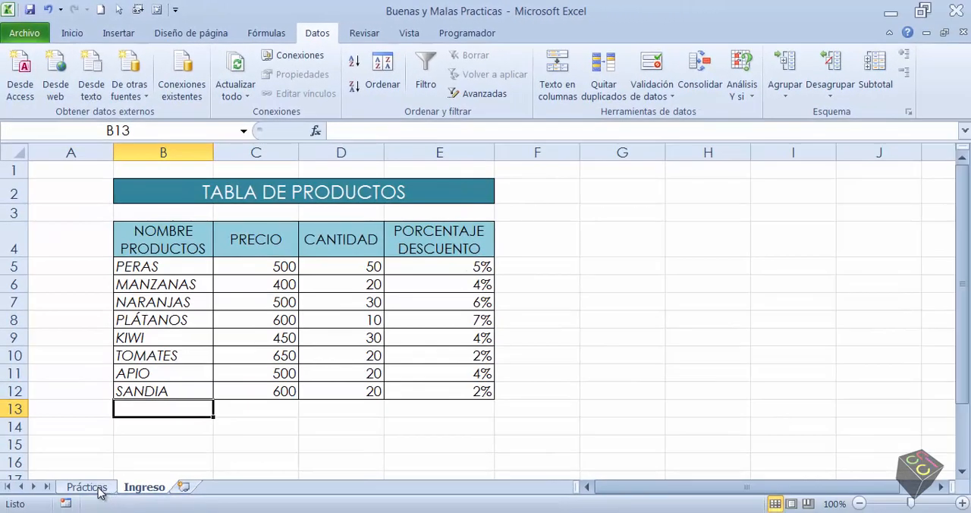
{"action": "left_click", "coordinate": [87, 486]}
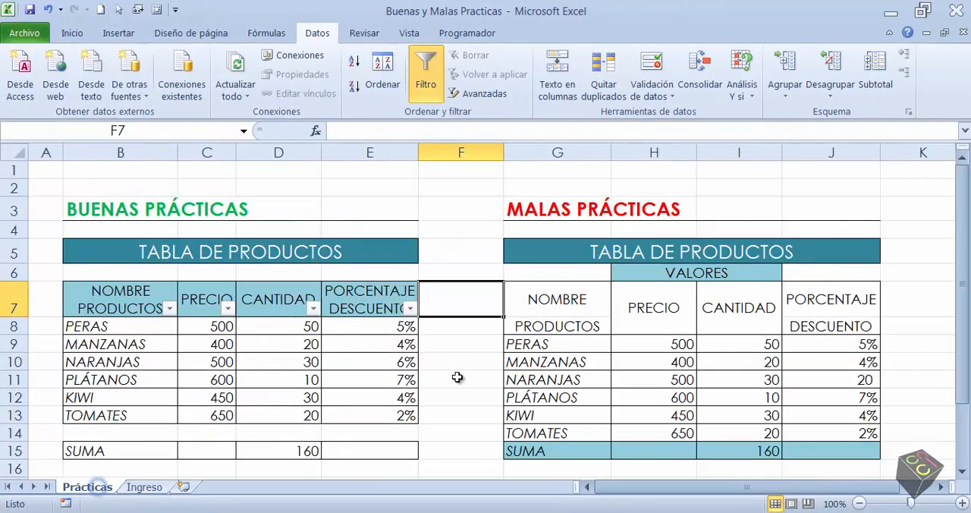